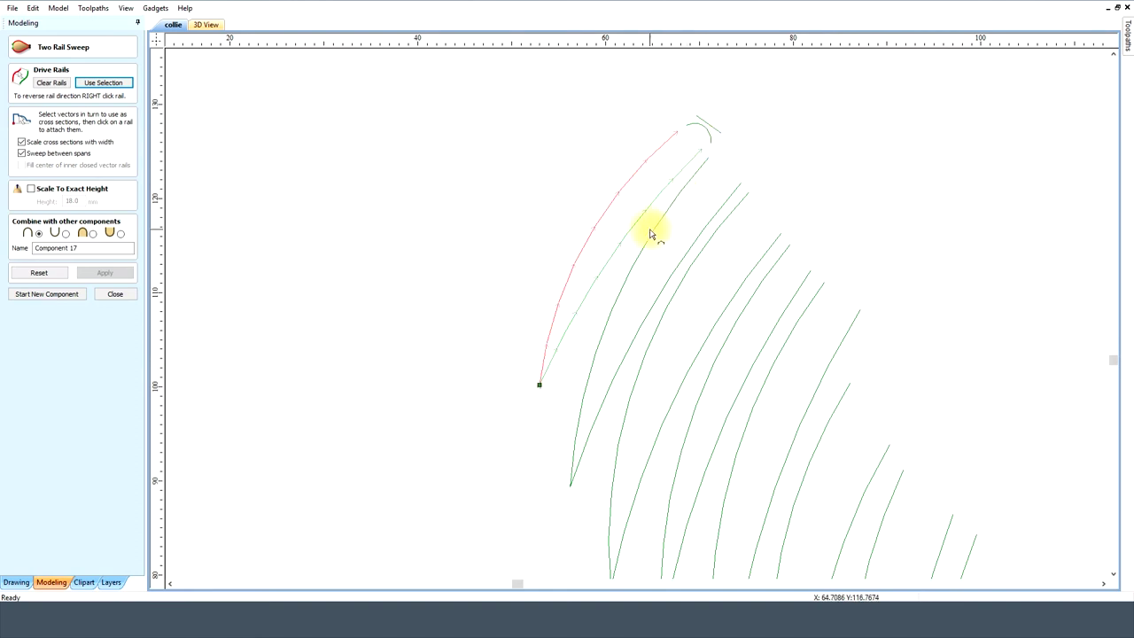
- Create a two rail sweep of the topmost hair strand from the arc and straight-line cross sections, and inspect it up close in 3D
left_click(699, 125)
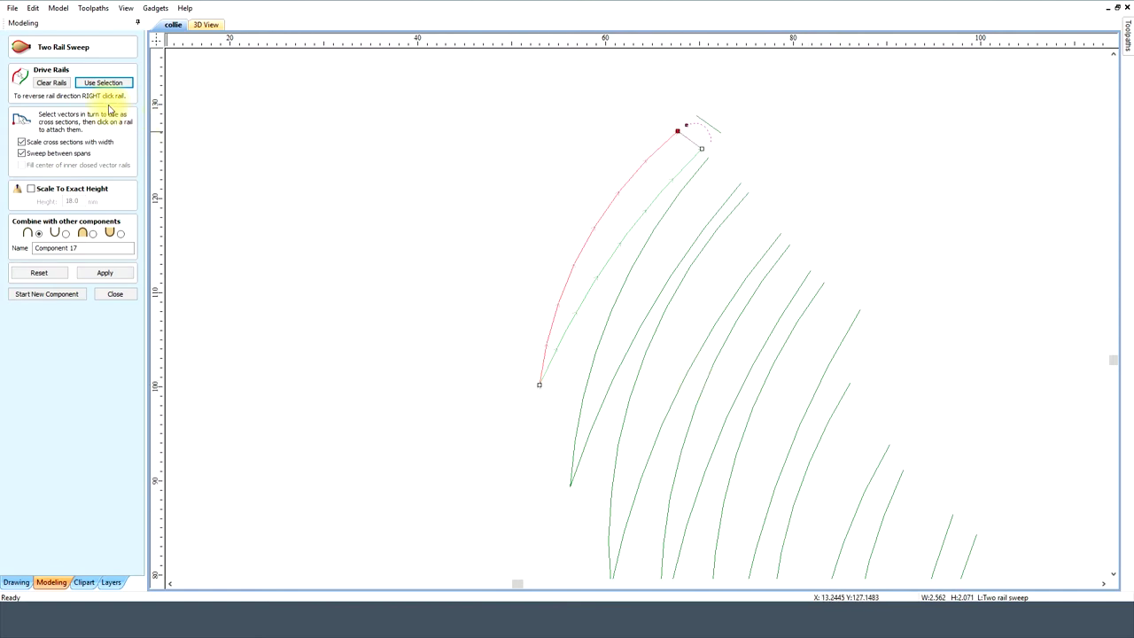
left_click(718, 132)
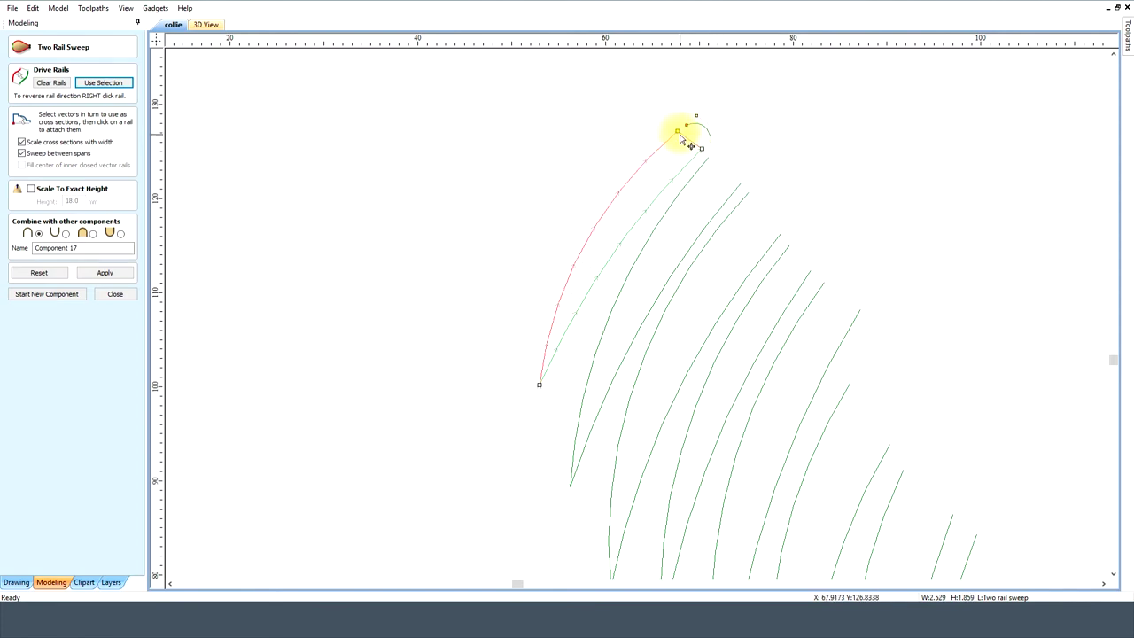
left_click(105, 272)
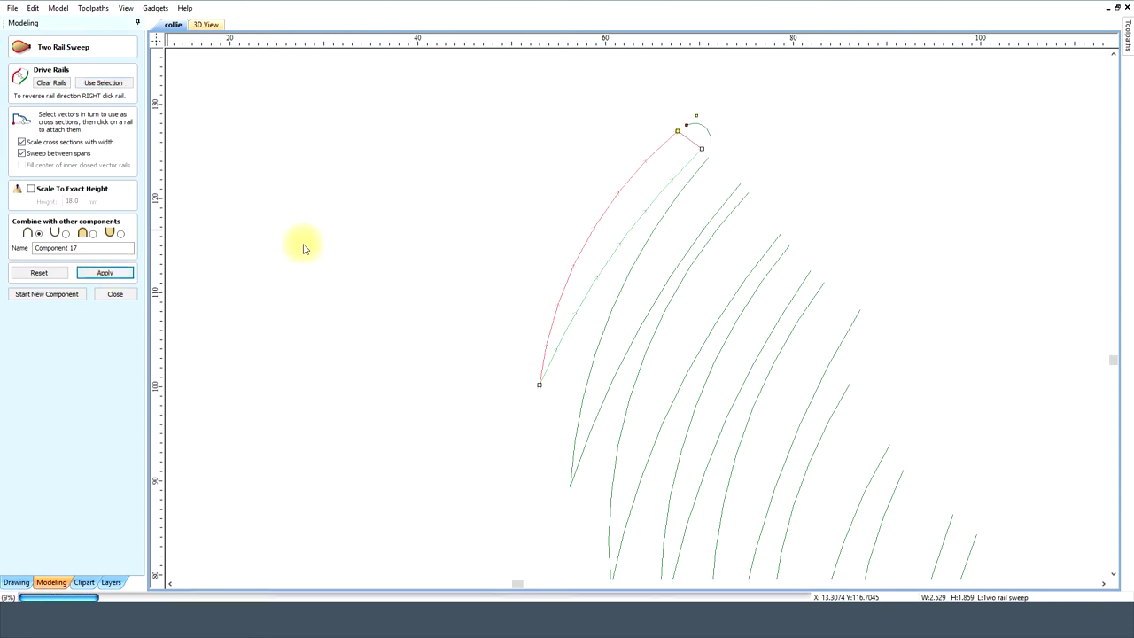
left_click(208, 25)
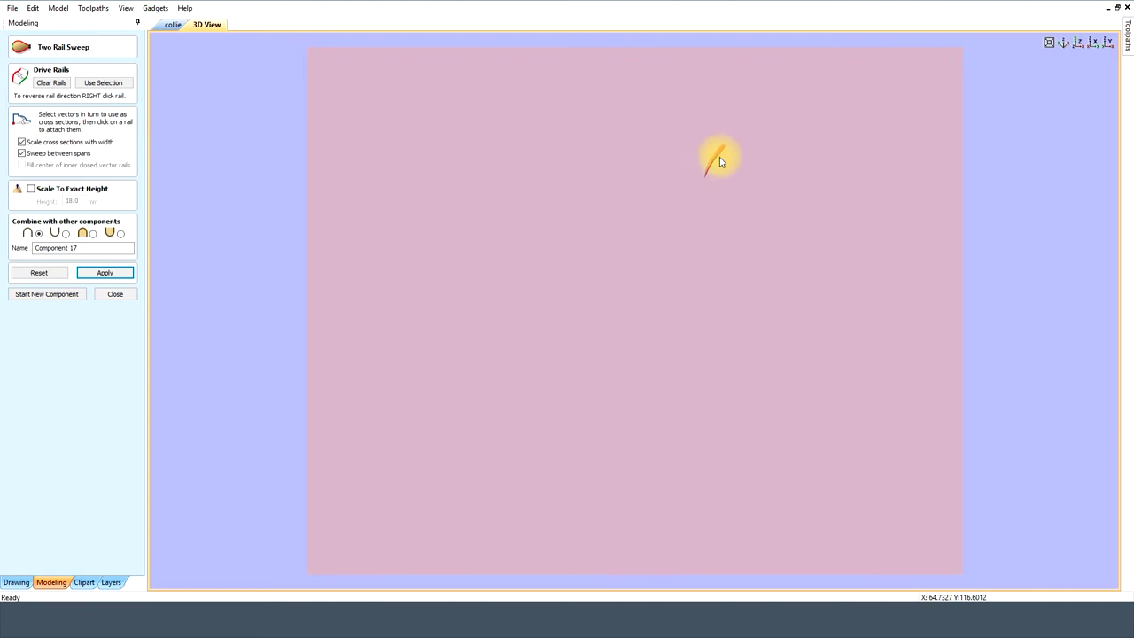
scroll(721, 433, "down", 5)
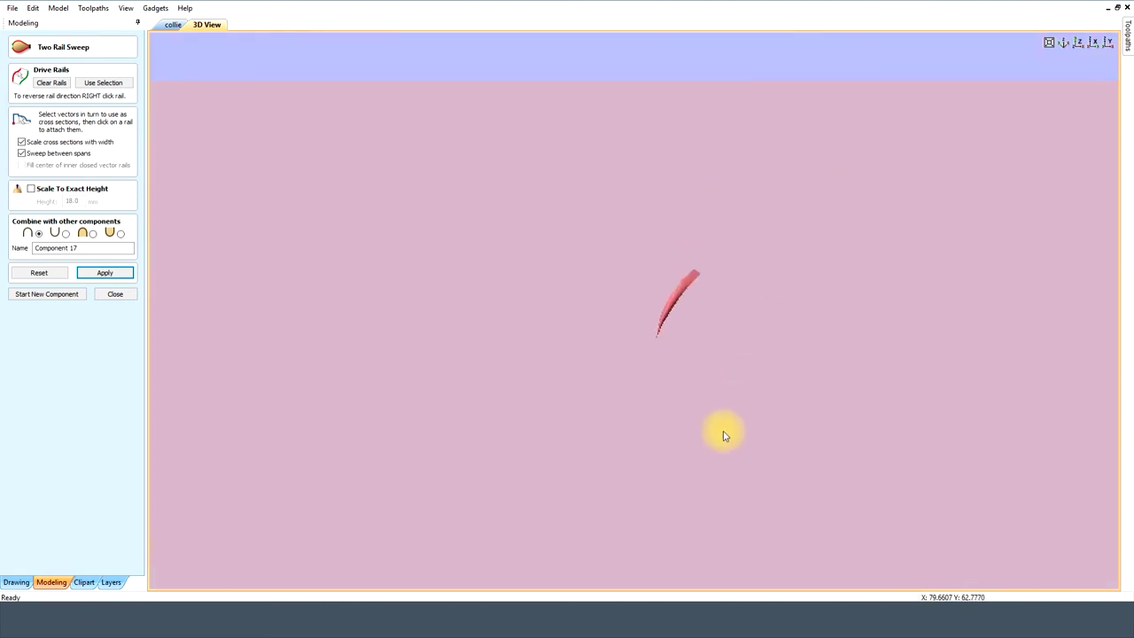
scroll(675, 335, "up", 3)
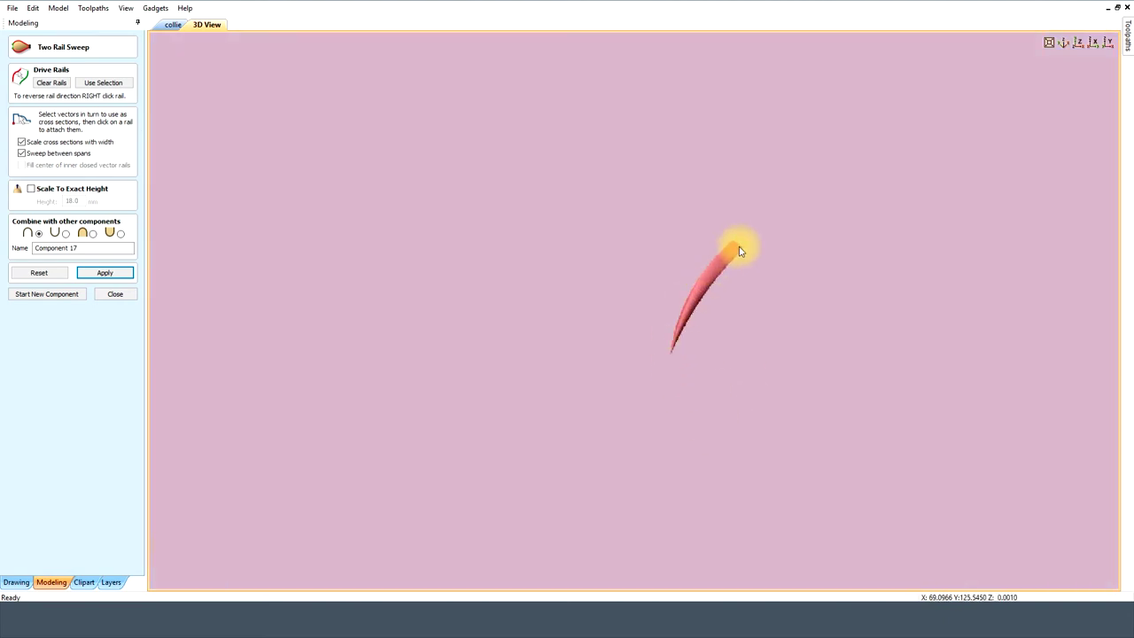
left_click(1050, 42)
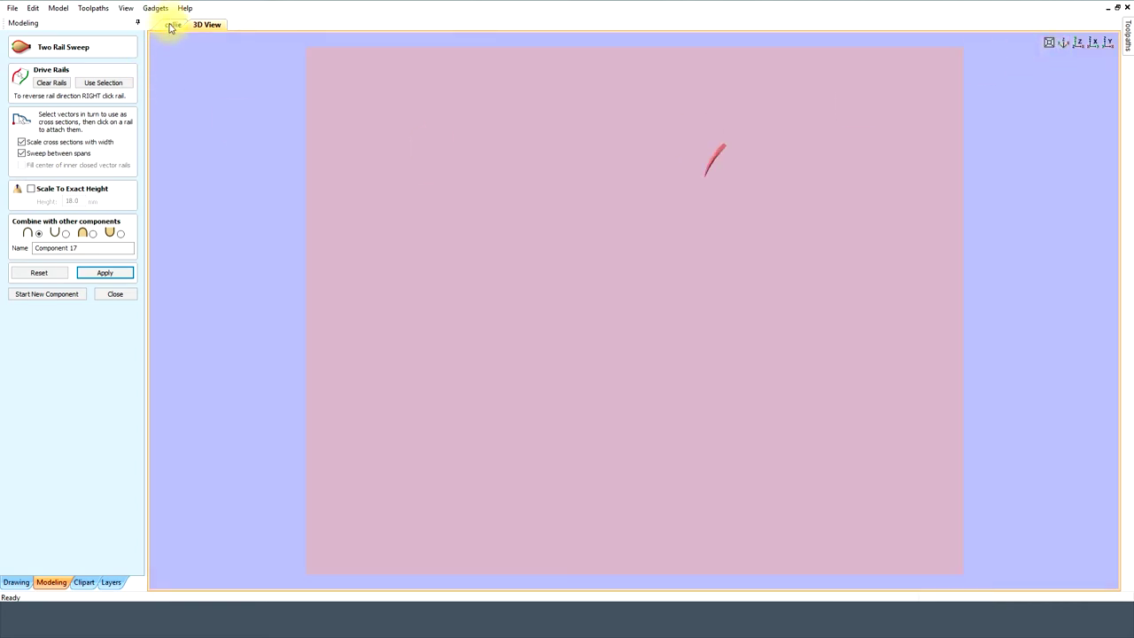
- Reset the topmost strand's sweep, close Two Rail Sweep and return to the 2D collie drawing
left_click(38, 274)
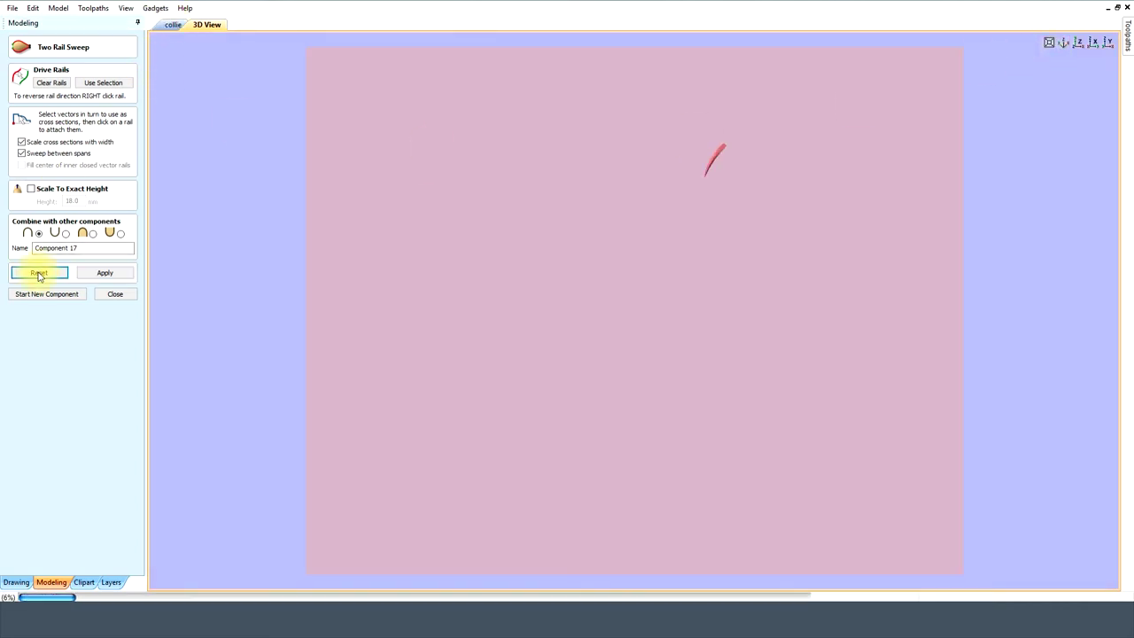
left_click(115, 296)
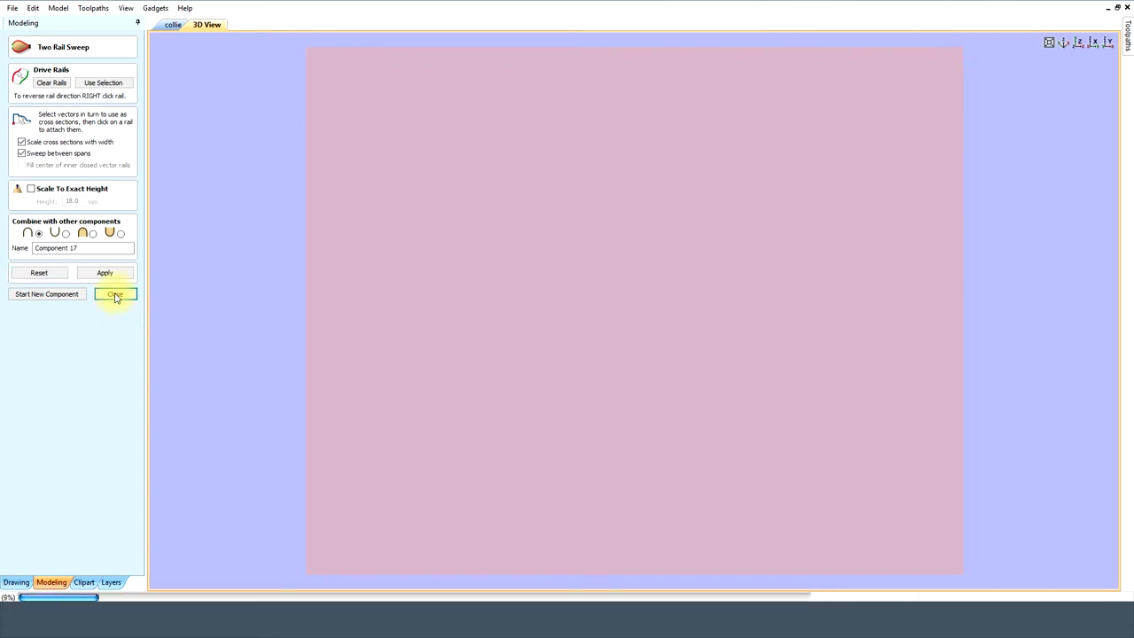
left_click(173, 25)
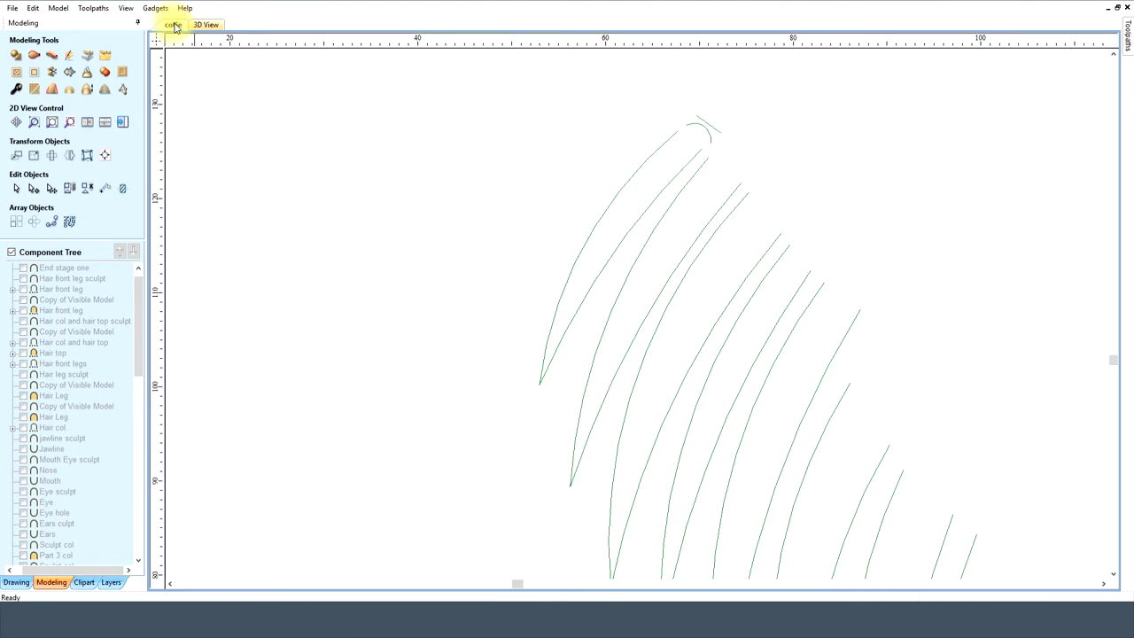
- Sweep the small arc along the two rails of the leftmost lower hair strand and inspect the swept strand up close in 3D
left_click(125, 8)
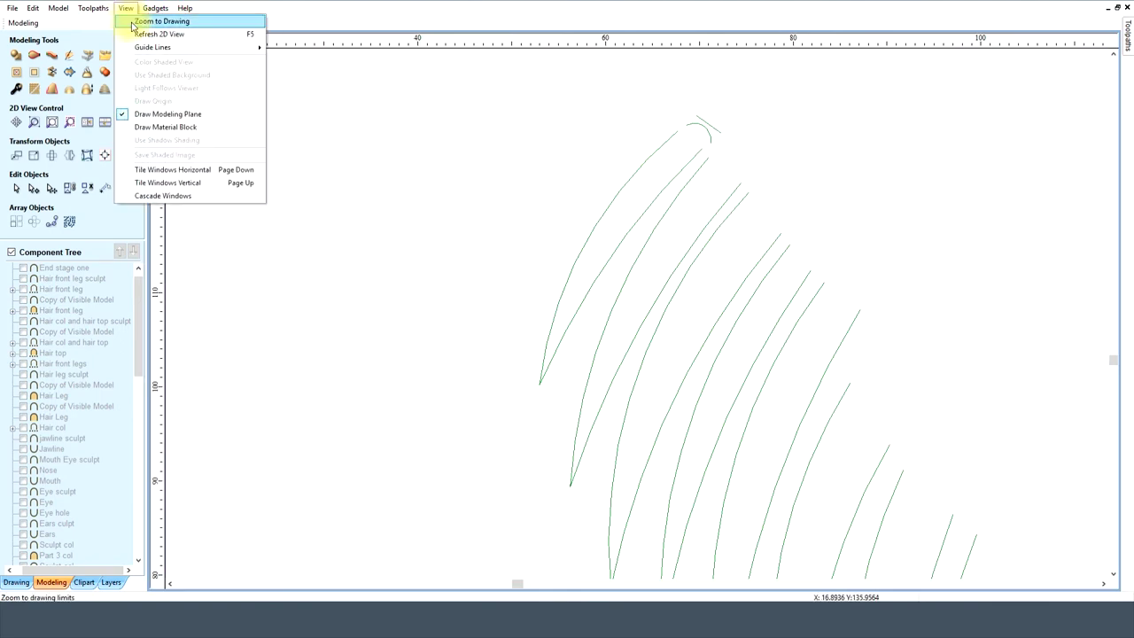
left_click(147, 19)
scroll(703, 536, "up", 4)
left_click(644, 290)
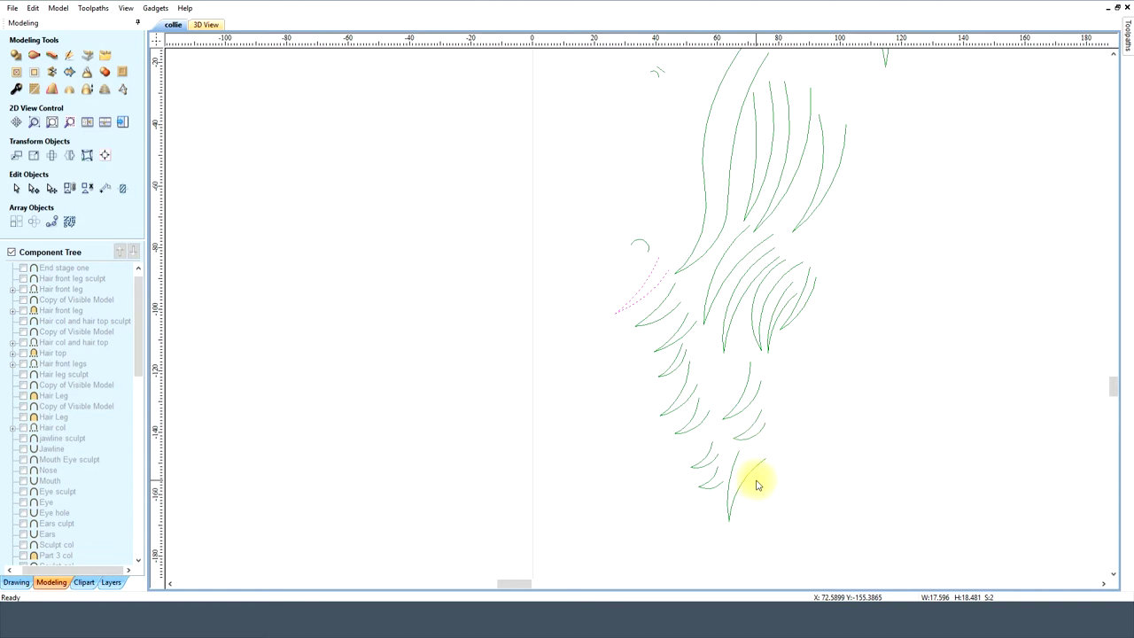
left_click(34, 56)
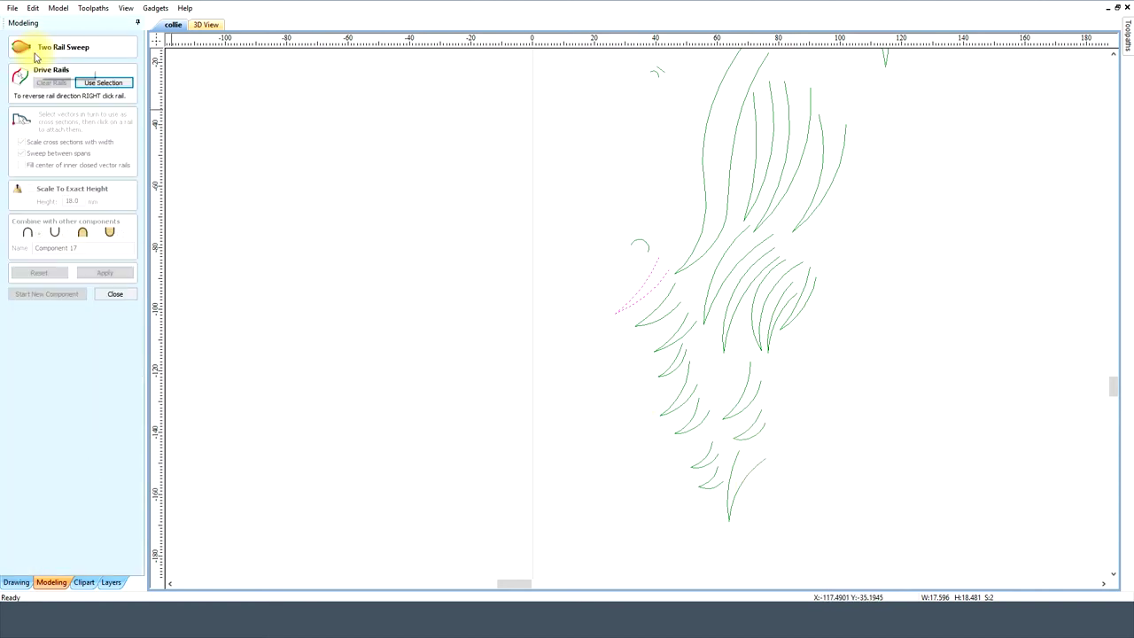
left_click(641, 244)
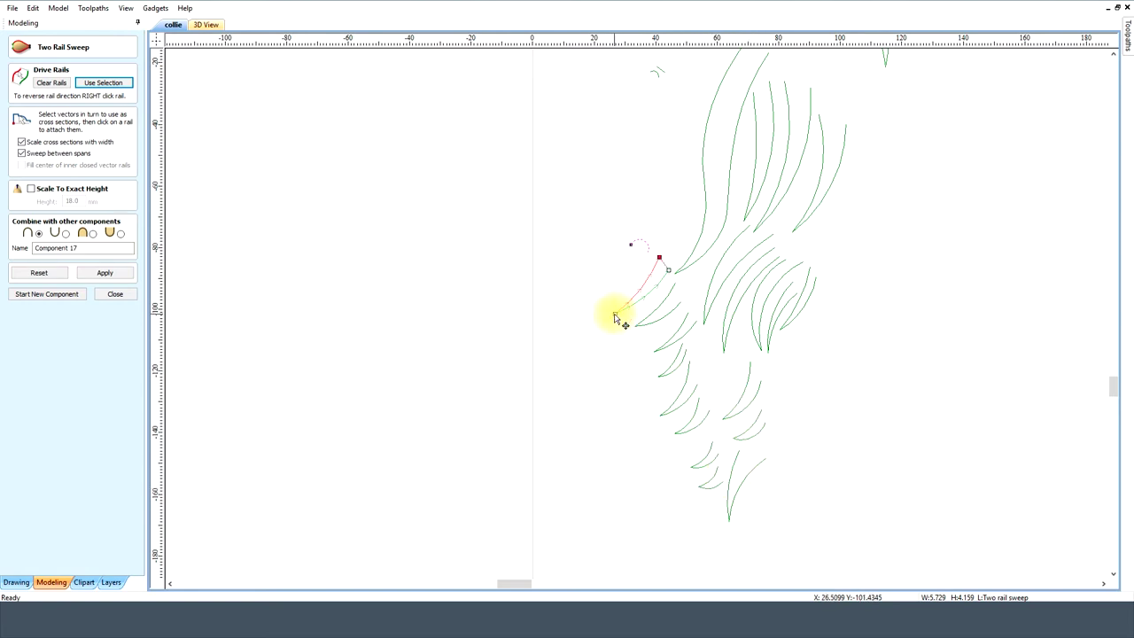
left_click(97, 273)
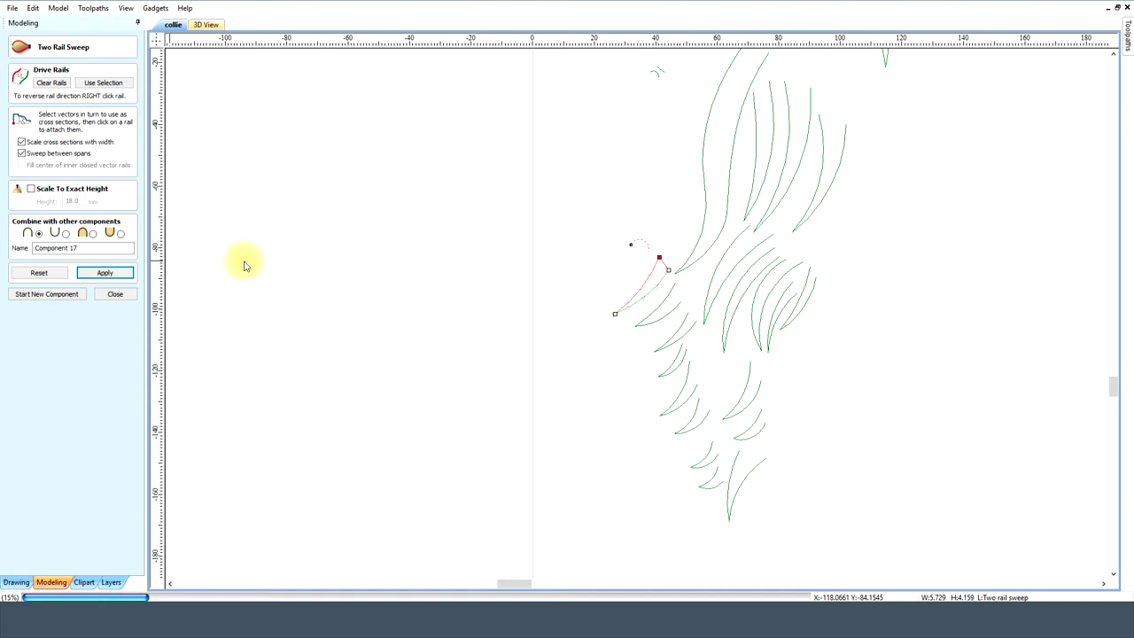
left_click(209, 25)
left_click_drag(709, 451, 621, 316)
scroll(715, 335, "up", 3)
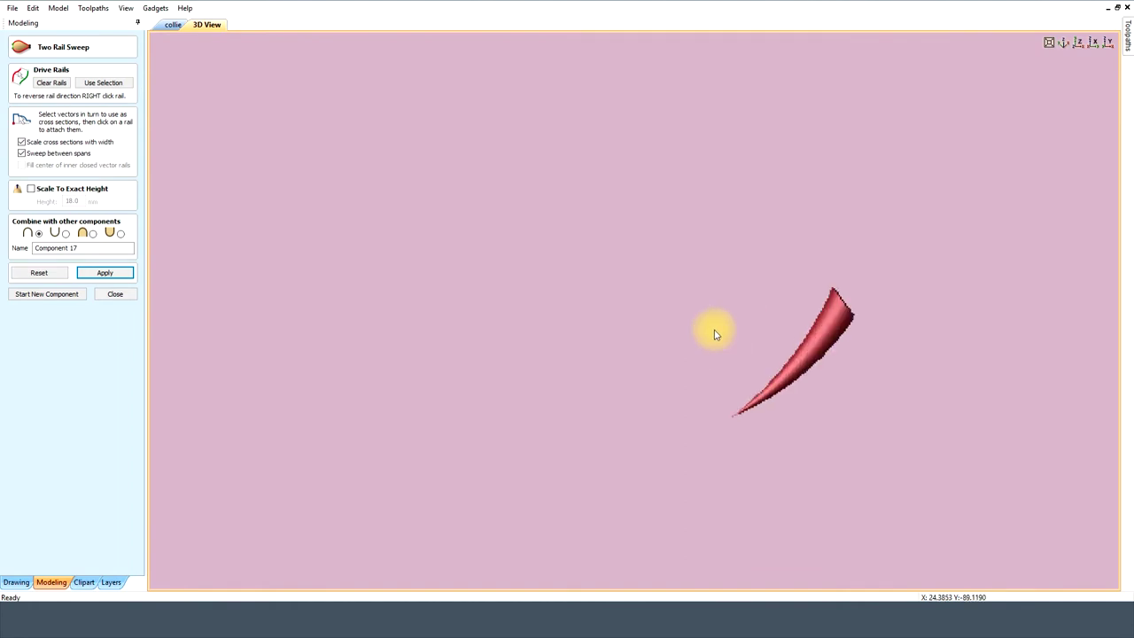
left_click(1049, 43)
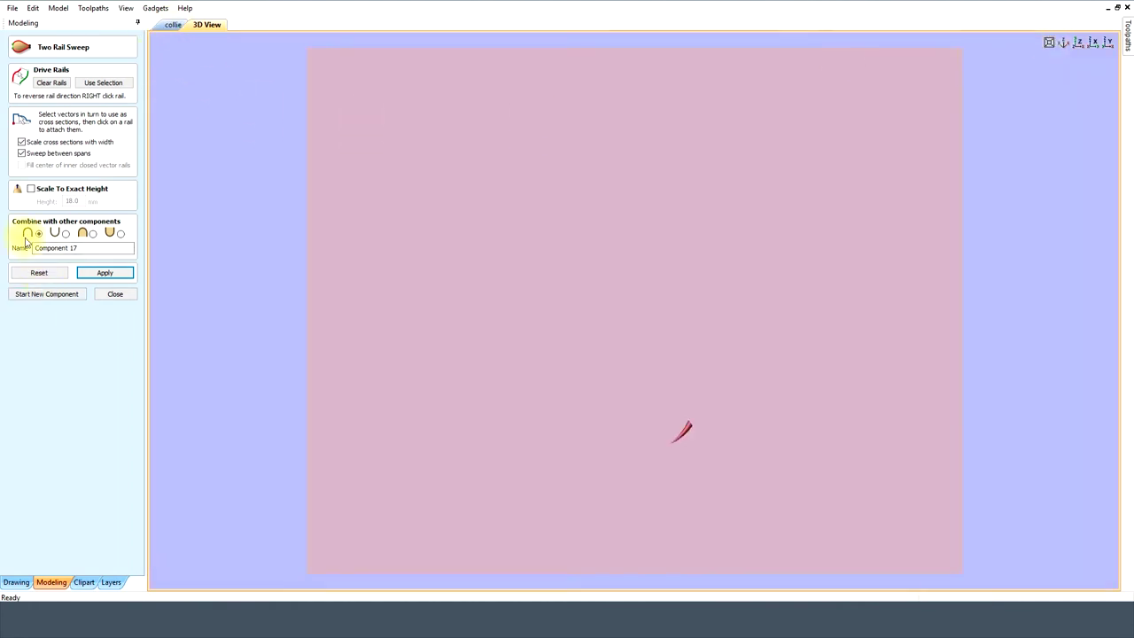
- Reset the lower strand's sweep, return to the 2D drawing and close Two Rail Sweep
left_click(39, 274)
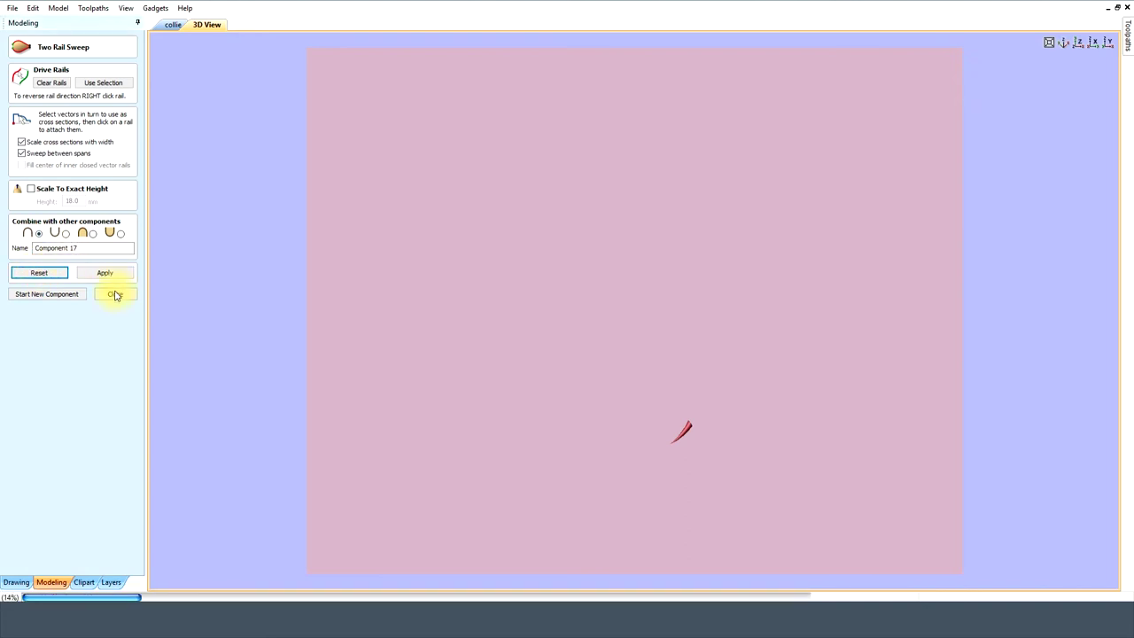
left_click(172, 25)
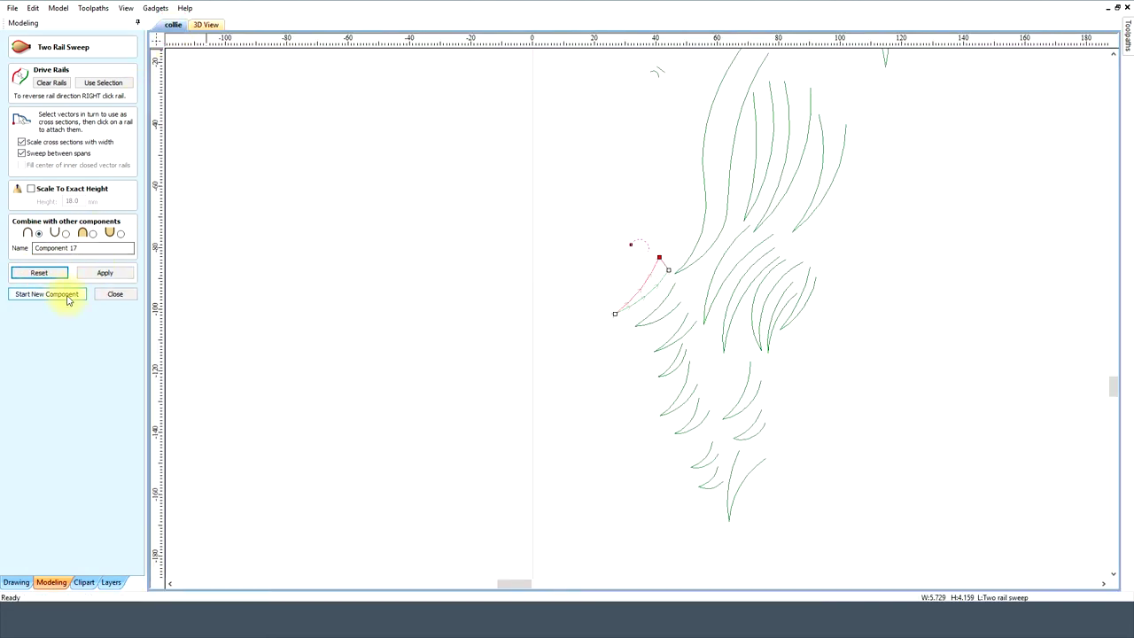
left_click(111, 296)
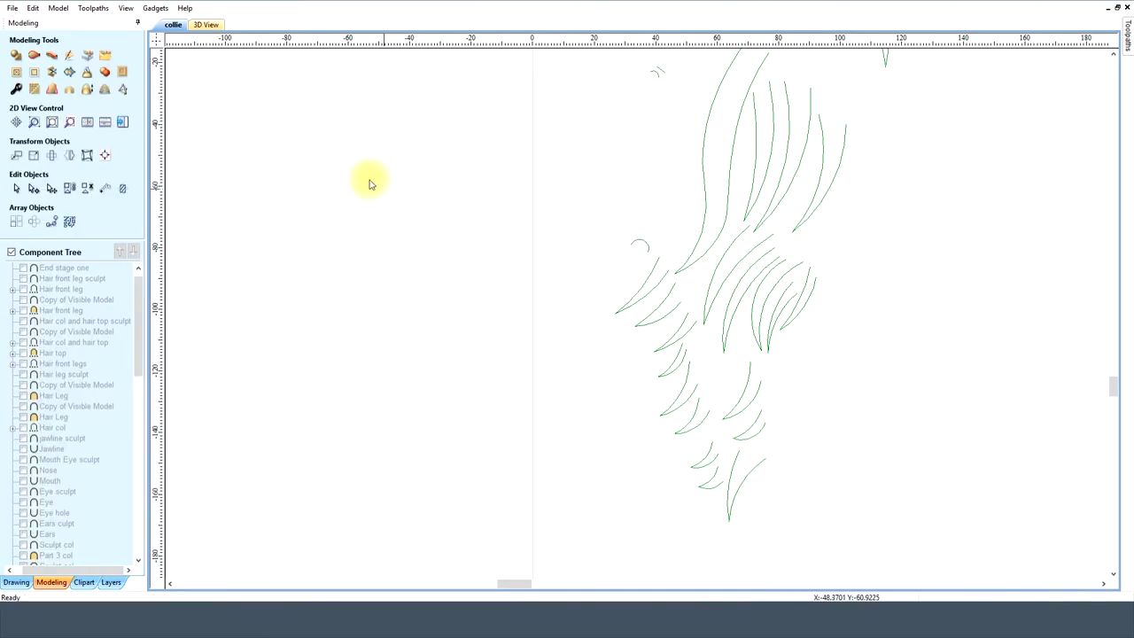
- Hide the Two rail sweep layer, briefly show Cut Out and Shape, and leave only the Base shapes layer visible across the whole drawing
left_click(126, 8)
left_click(153, 21)
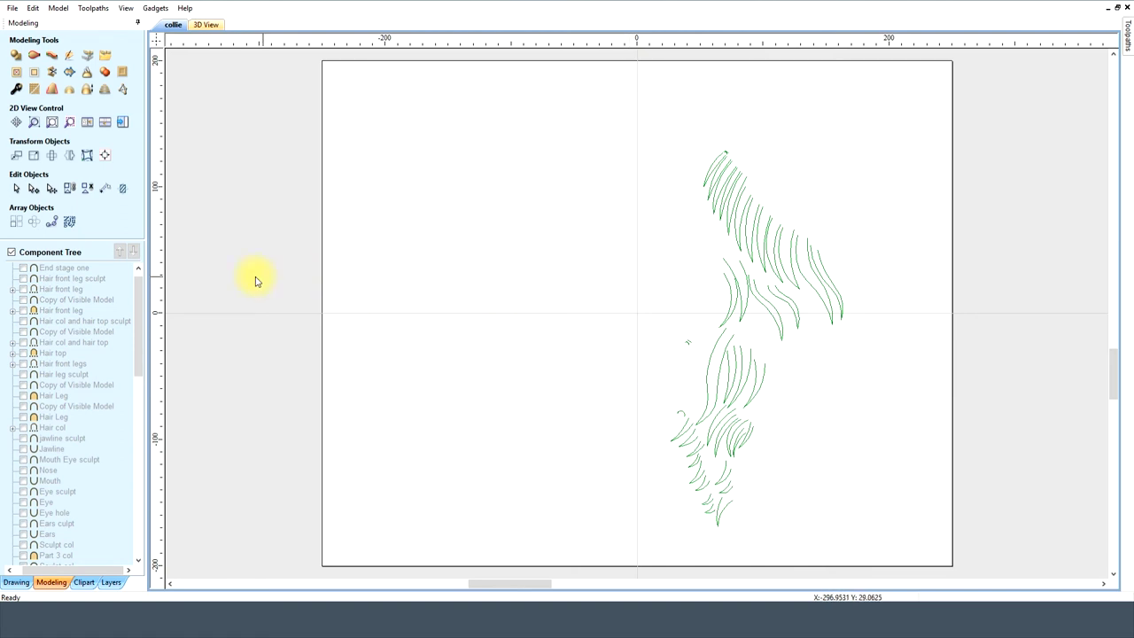
left_click(16, 582)
left_click(97, 125)
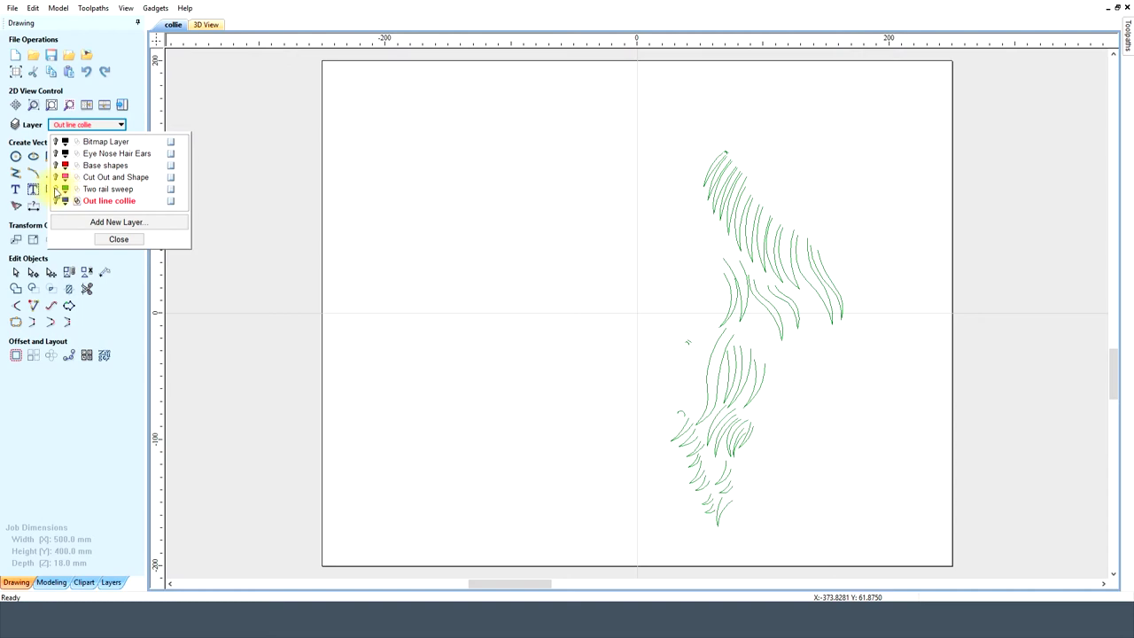
left_click(55, 188)
left_click(54, 177)
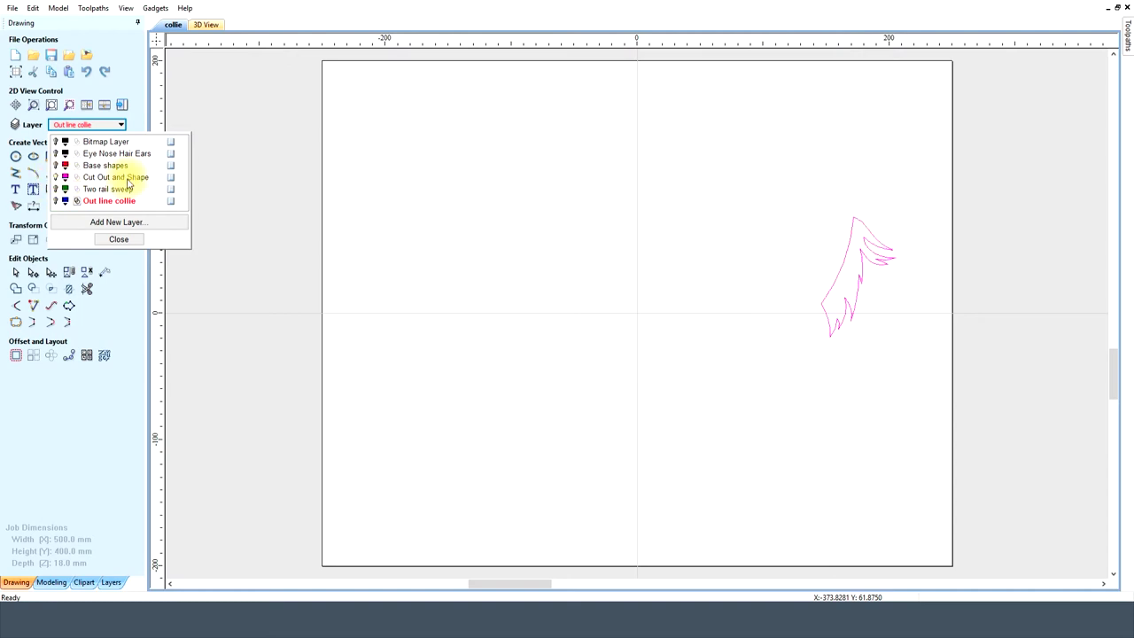
left_click(55, 177)
left_click(55, 165)
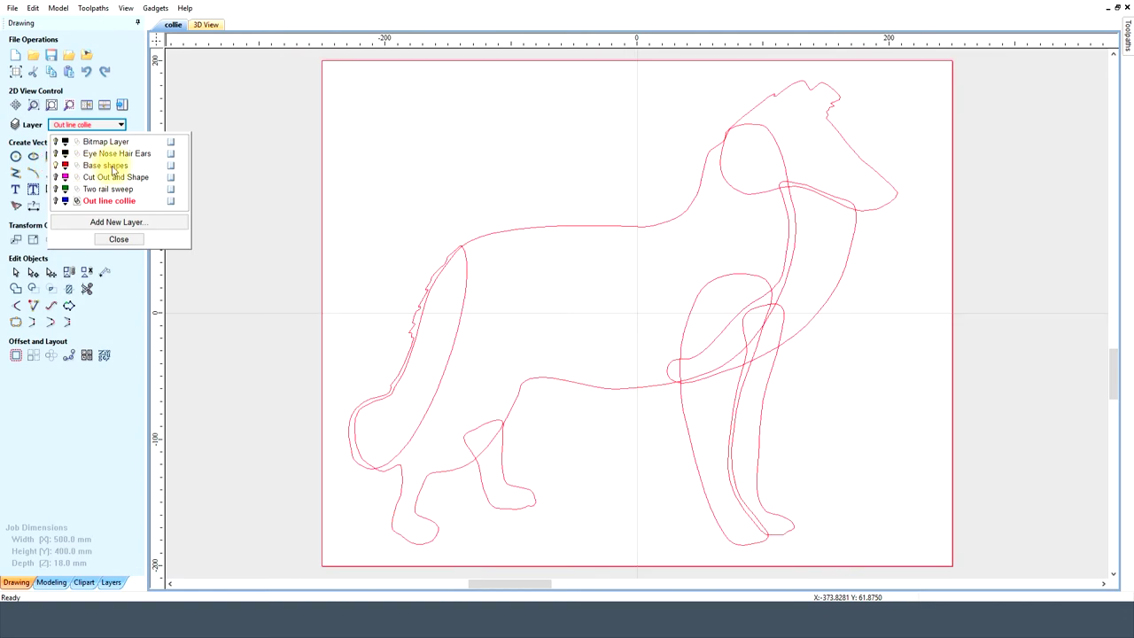
left_click(121, 239)
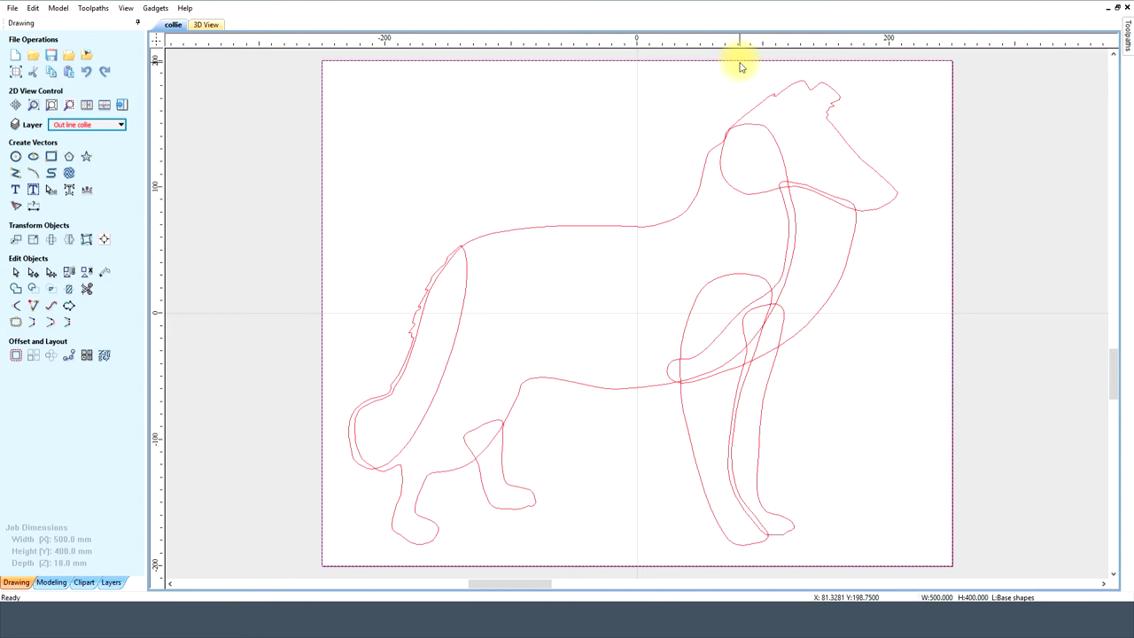
- Select the collie's main body outline and view its Create Shape settings without applying them
left_click(661, 119)
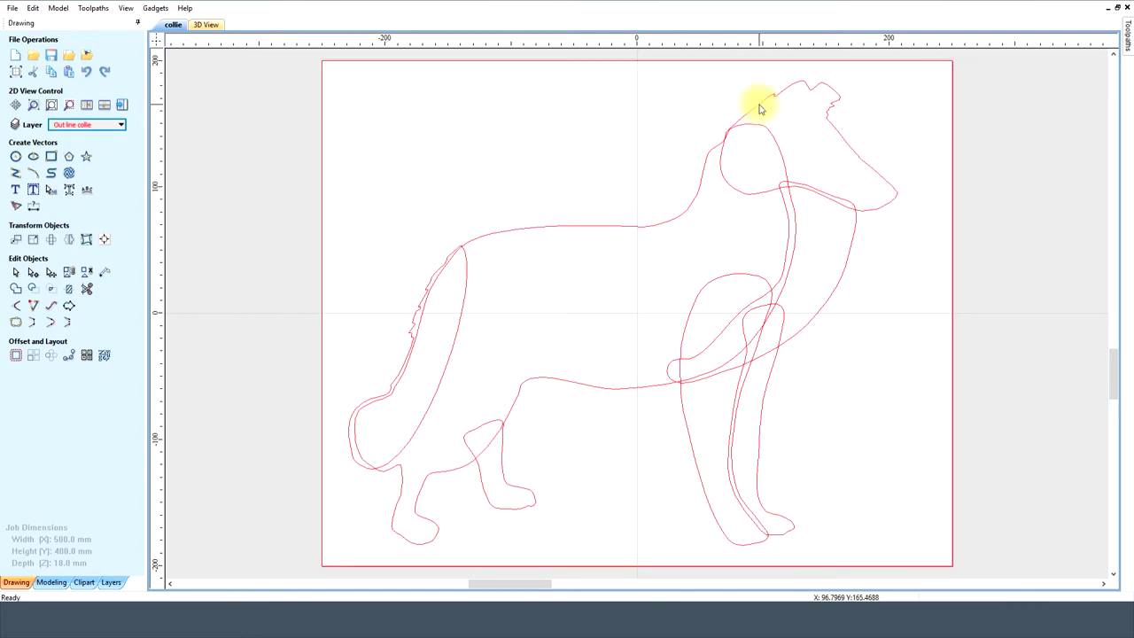
left_click(530, 231)
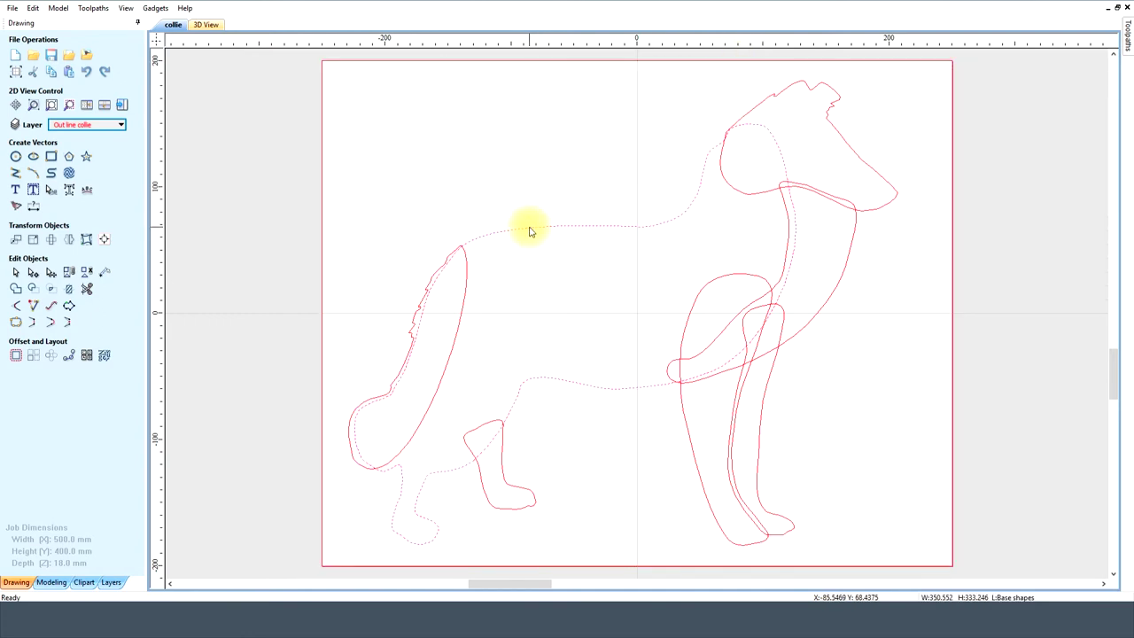
left_click(57, 8)
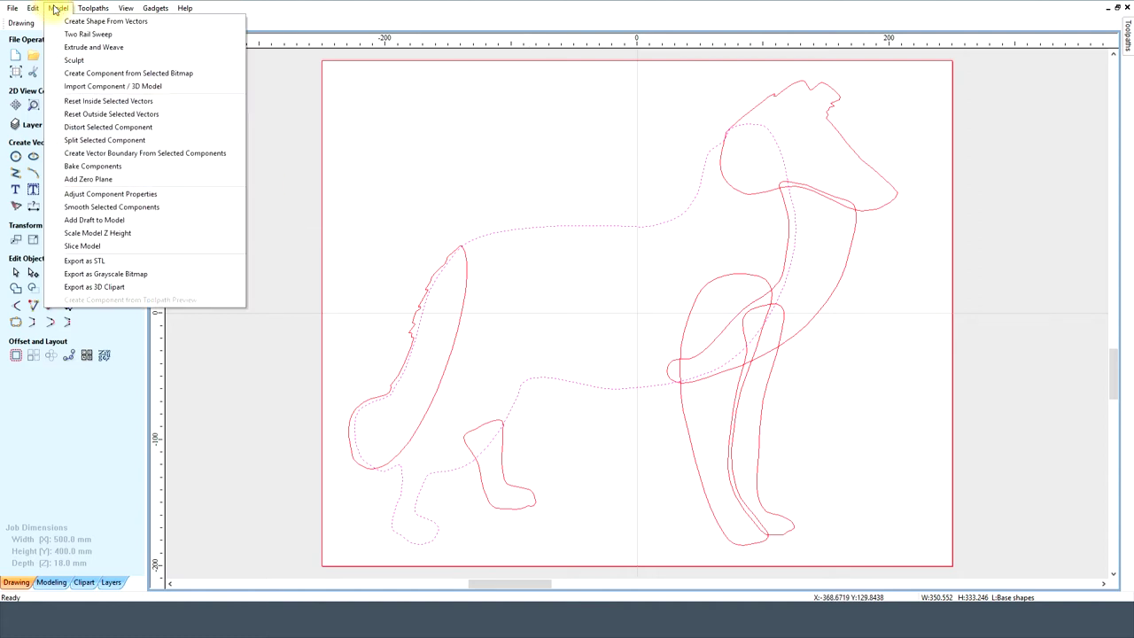
left_click(67, 21)
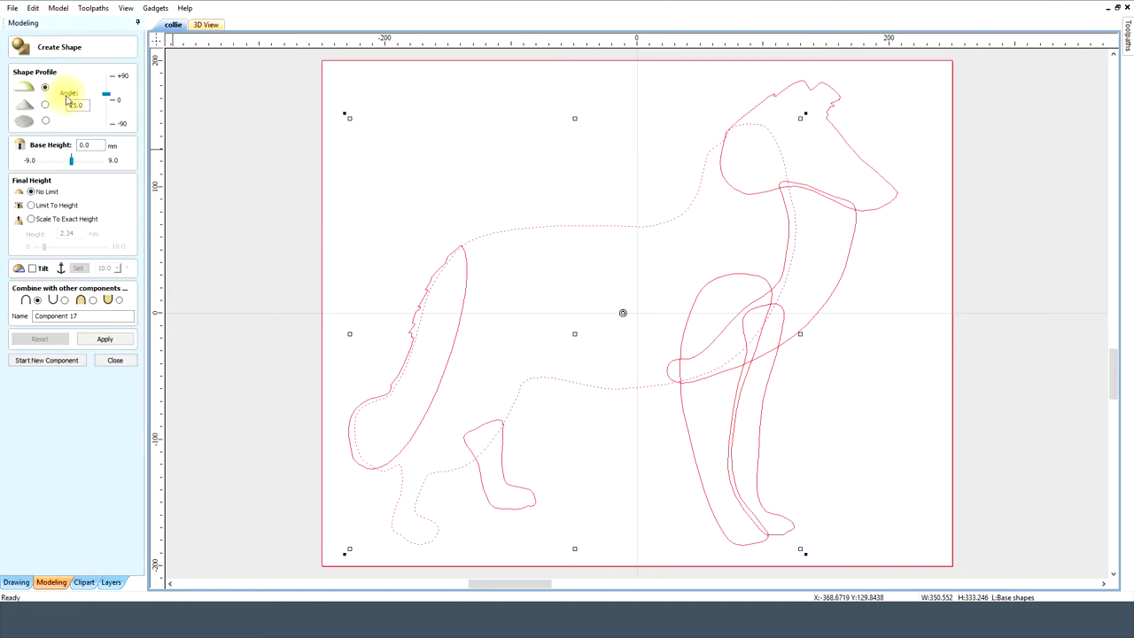
left_click(115, 361)
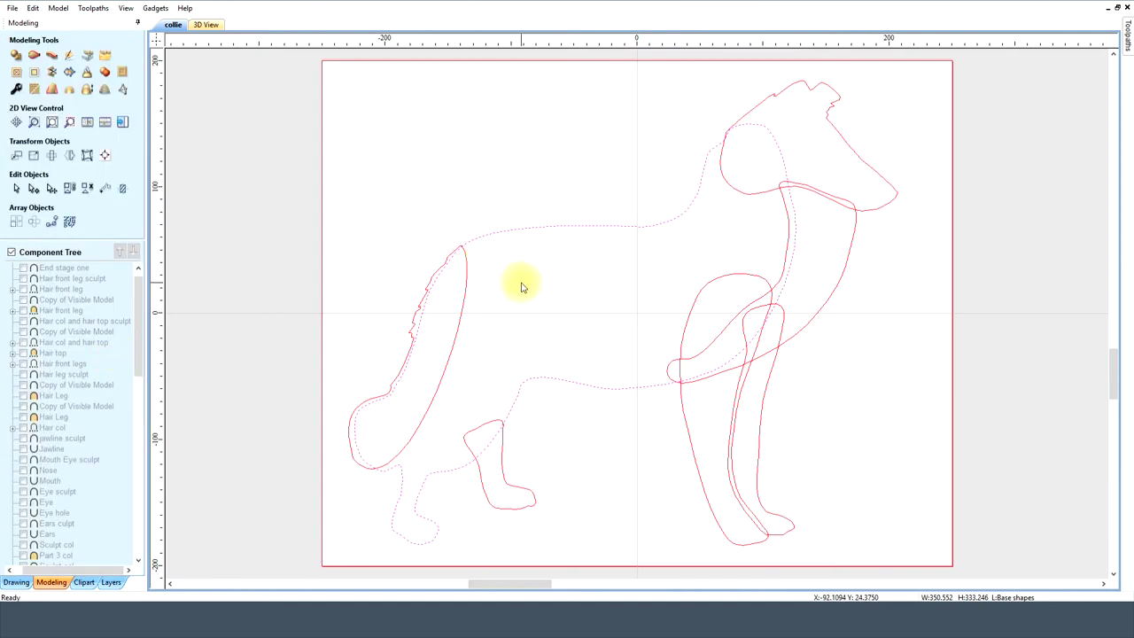
- Select all seven collie base outlines except the rectangular border, view the Create Shape settings without applying them, and clear the selection
left_click(471, 431, "shift")
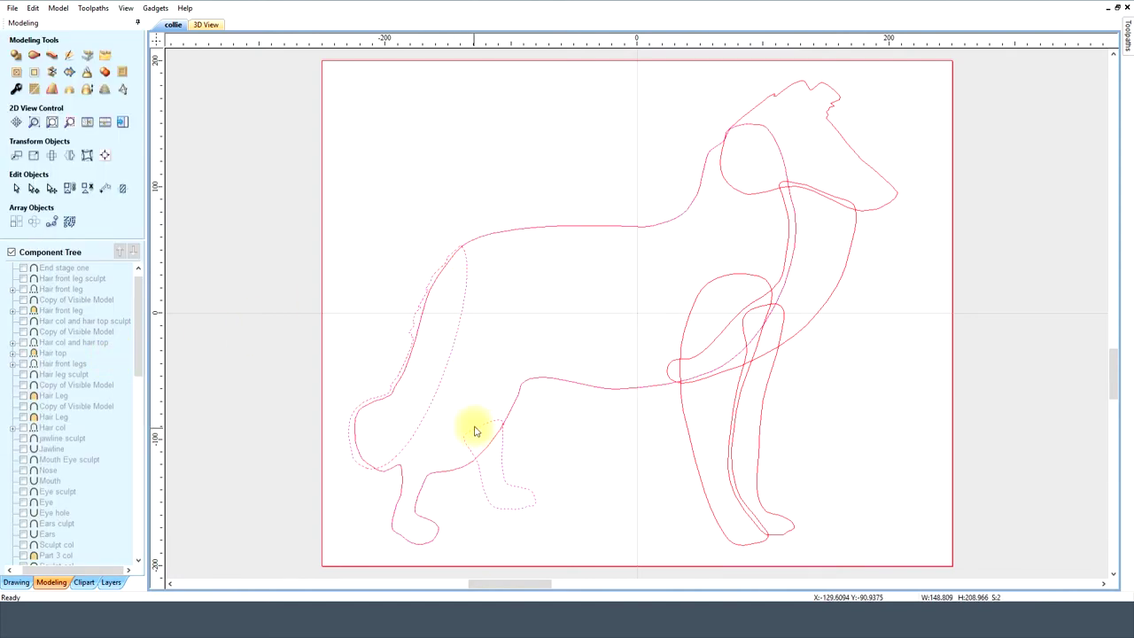
left_click(746, 414, "shift")
left_click(772, 381, "shift")
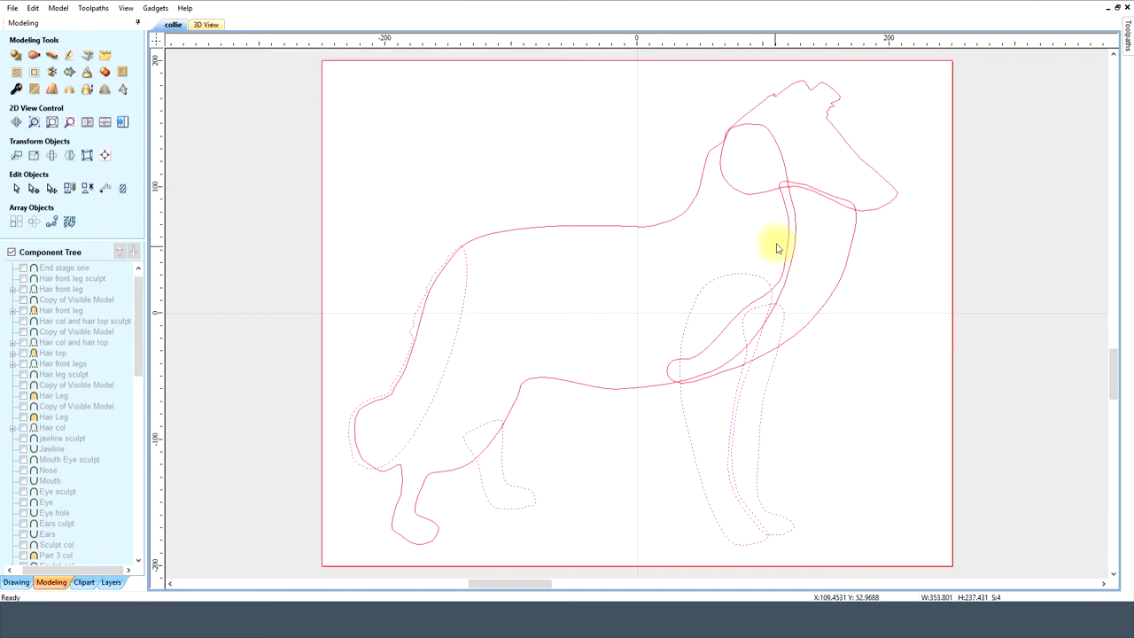
left_click(785, 249, "shift")
left_click(752, 192, "shift")
left_click(559, 383, "shift")
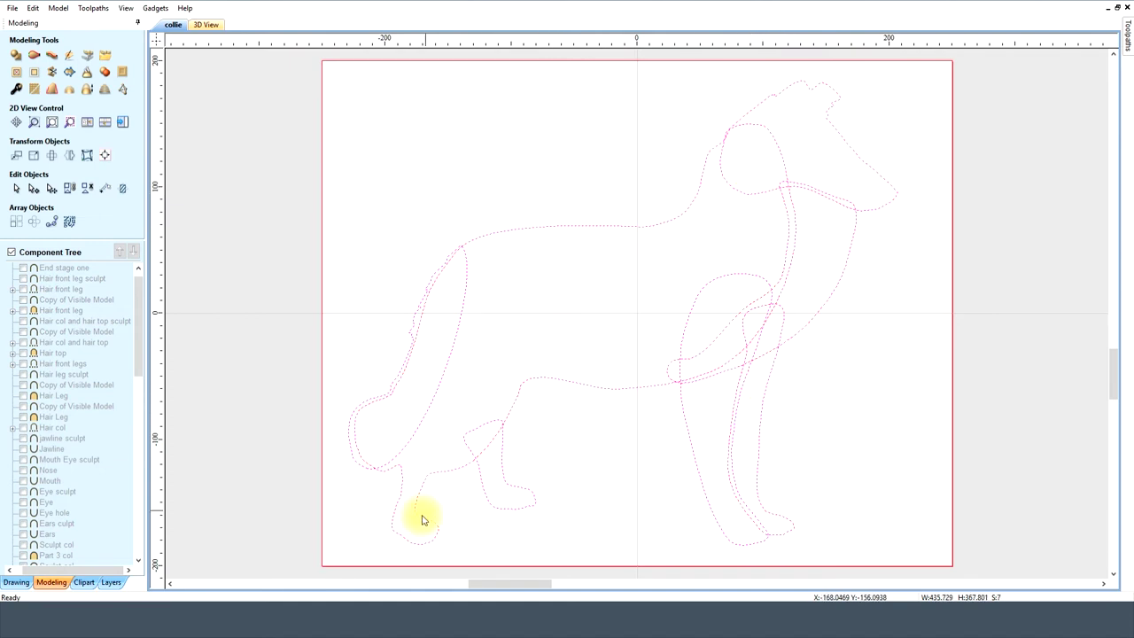
left_click(16, 57)
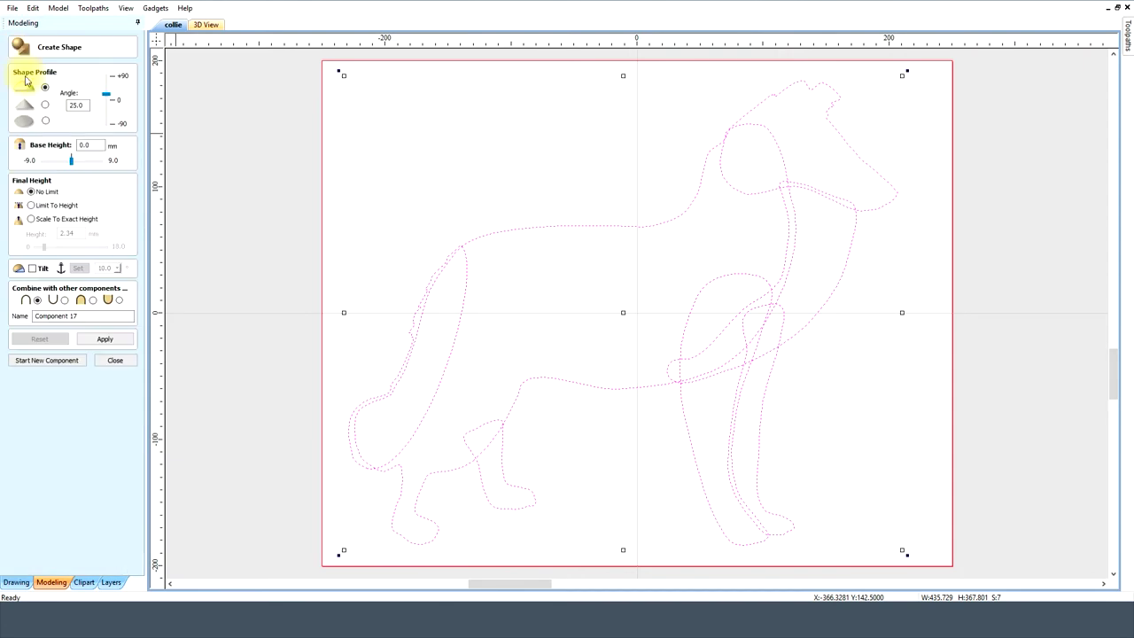
left_click(115, 360)
left_click(352, 291)
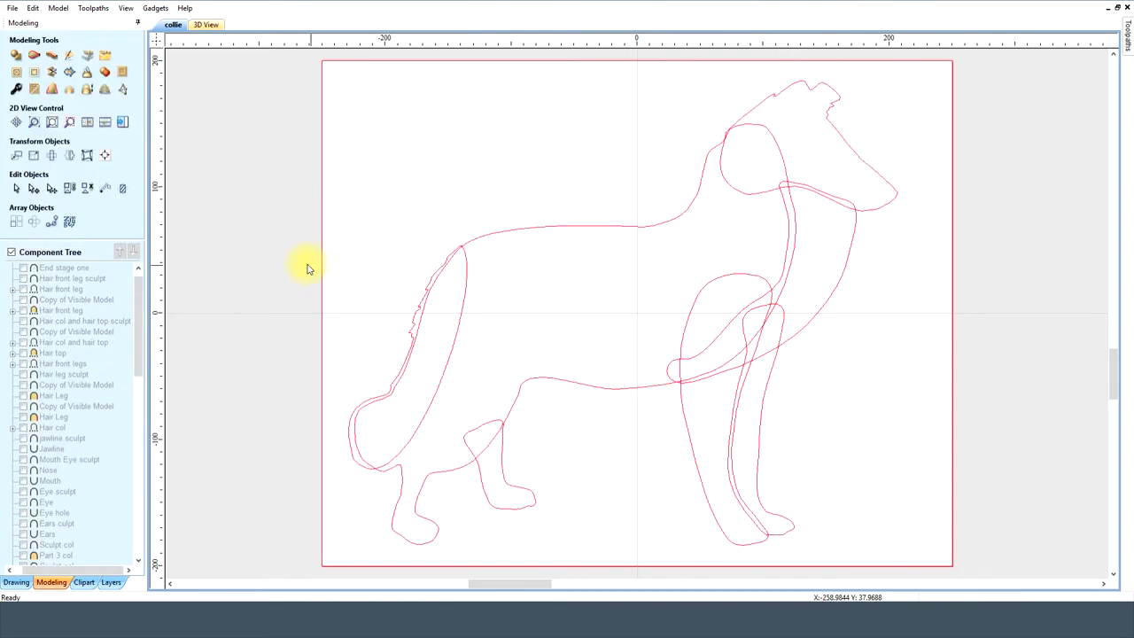
- Hide the Base shapes layer and show only the Eye Nose Hair Ears layer in the drawing
left_click(25, 581)
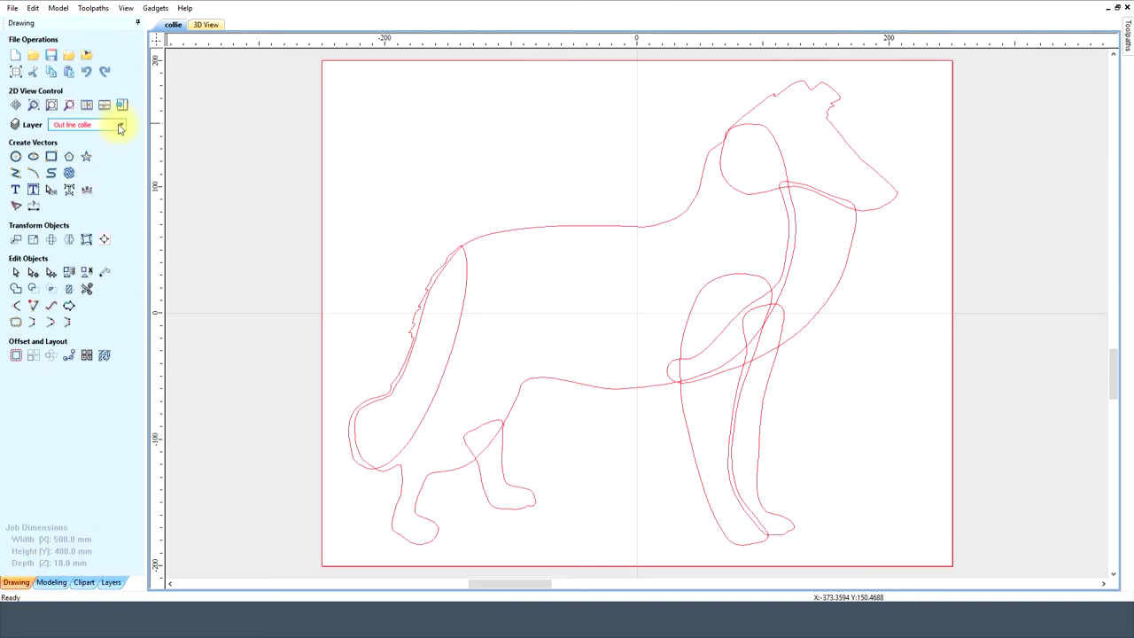
left_click(121, 124)
left_click(56, 165)
left_click(56, 154)
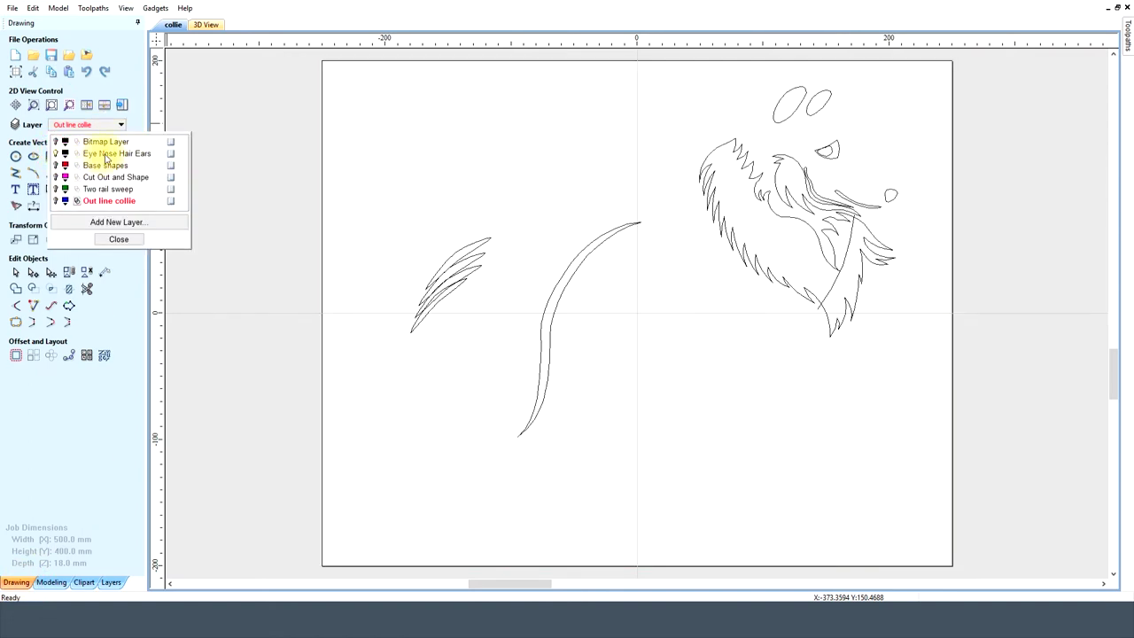
left_click(420, 383)
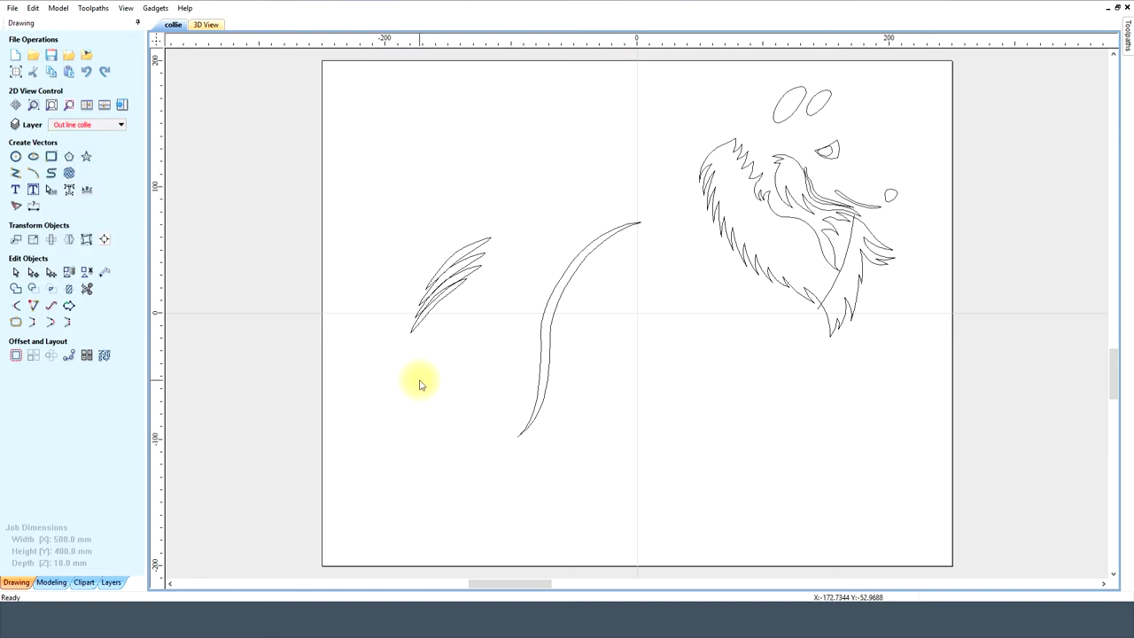
- Select the four short tail hair outlines, view their Create Shape settings without applying them, and clear the selection
mouse_move(372, 212)
left_mouse_down()
mouse_move(499, 325)
mouse_move(500, 354)
left_mouse_up()
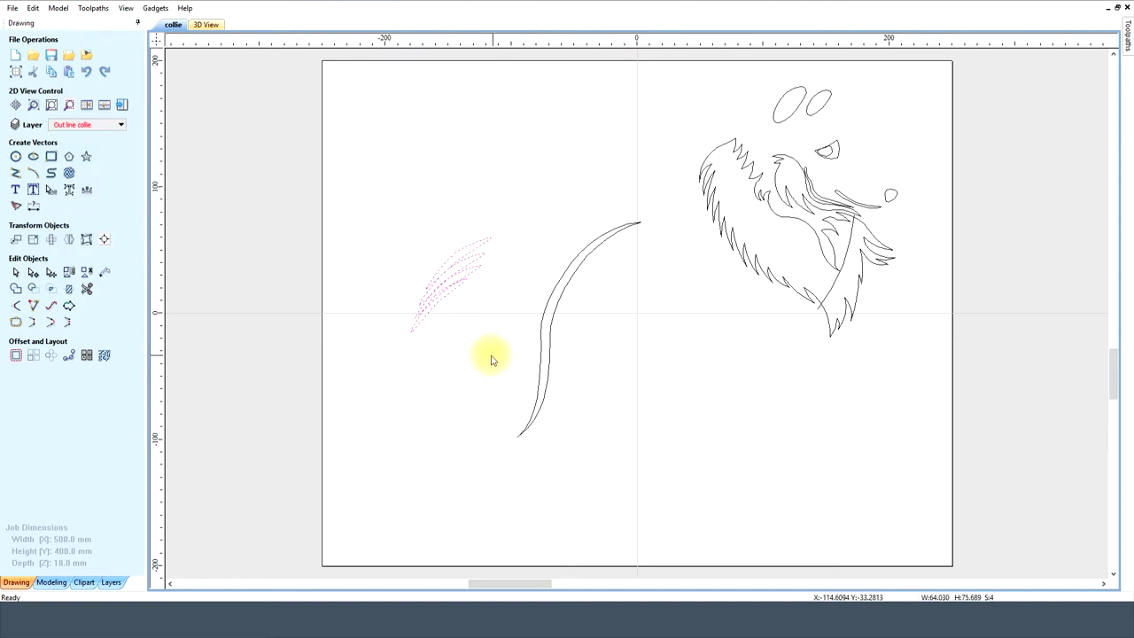
left_click(59, 8)
left_click(65, 21)
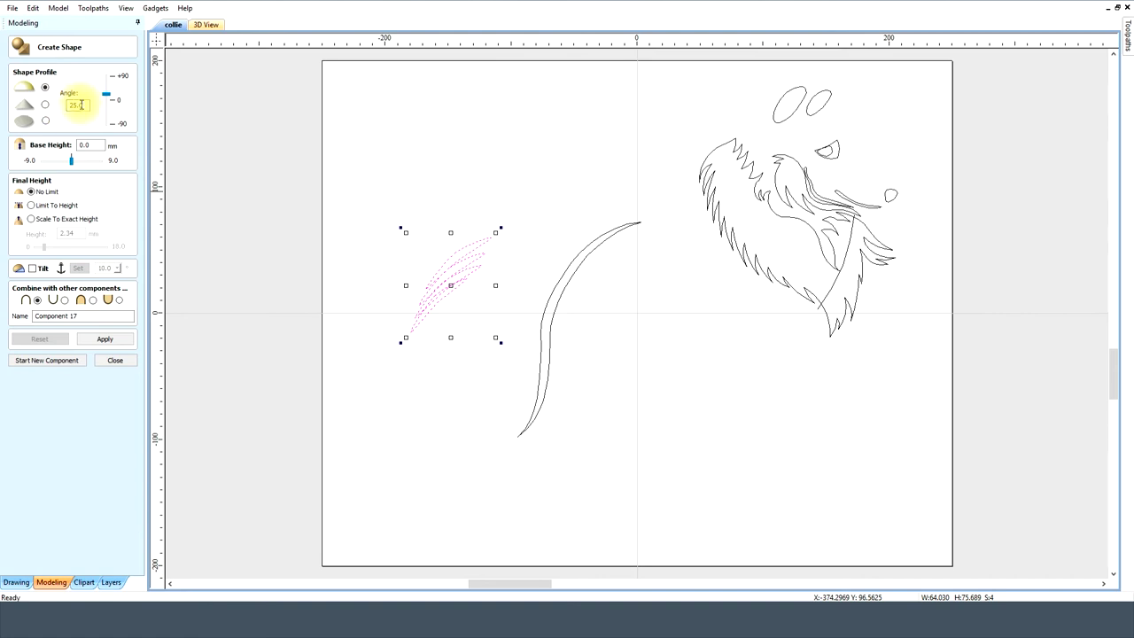
left_click(112, 360)
left_click(506, 278)
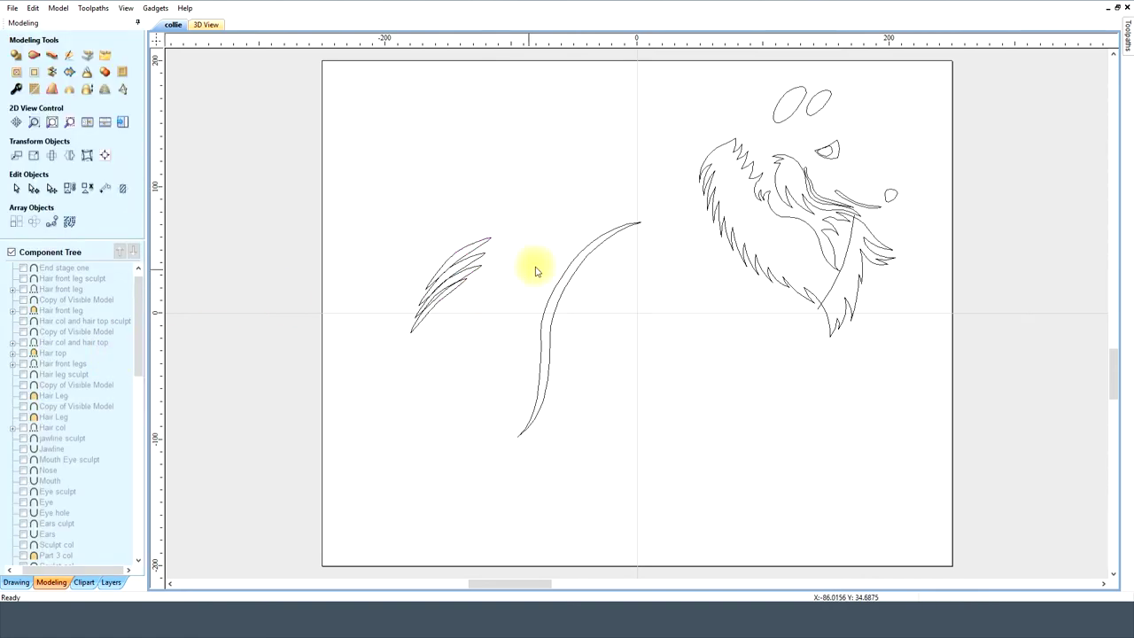
- Select the long curved hair outline beside the tail hairs, view its Create Shape settings without applying them, and deselect it
left_click(582, 245)
left_click(16, 55)
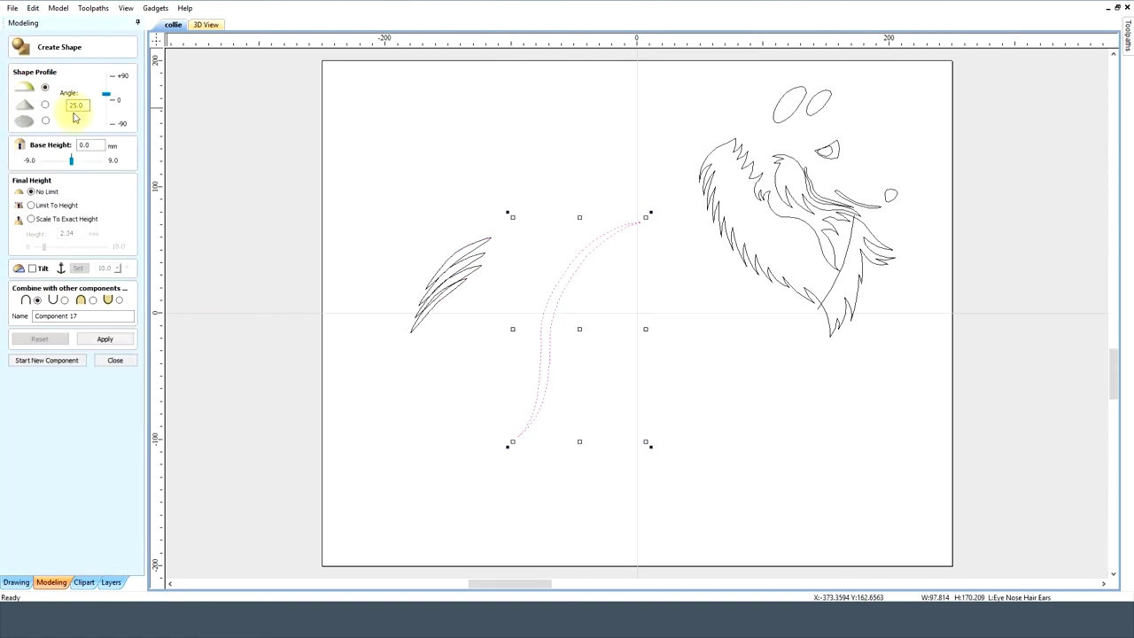
left_click(112, 361)
left_click(640, 286)
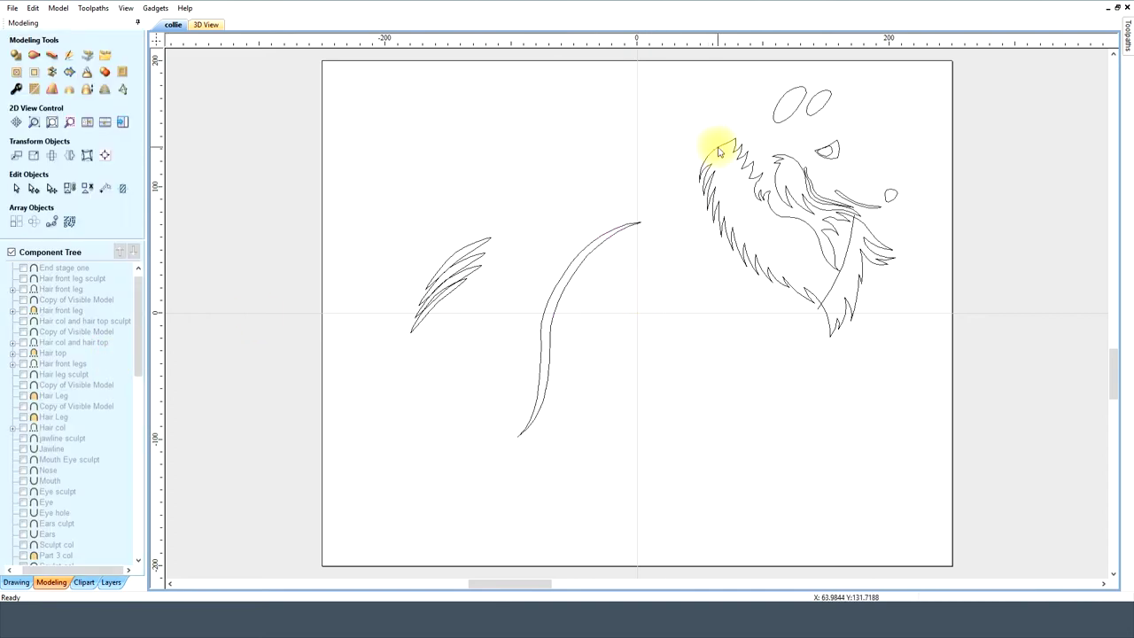
- Select the jagged collar fur outline, view its flat profile and base height in Create Shape without applying them, and clear the selection
left_click(716, 150)
left_click(16, 55)
left_click(86, 145)
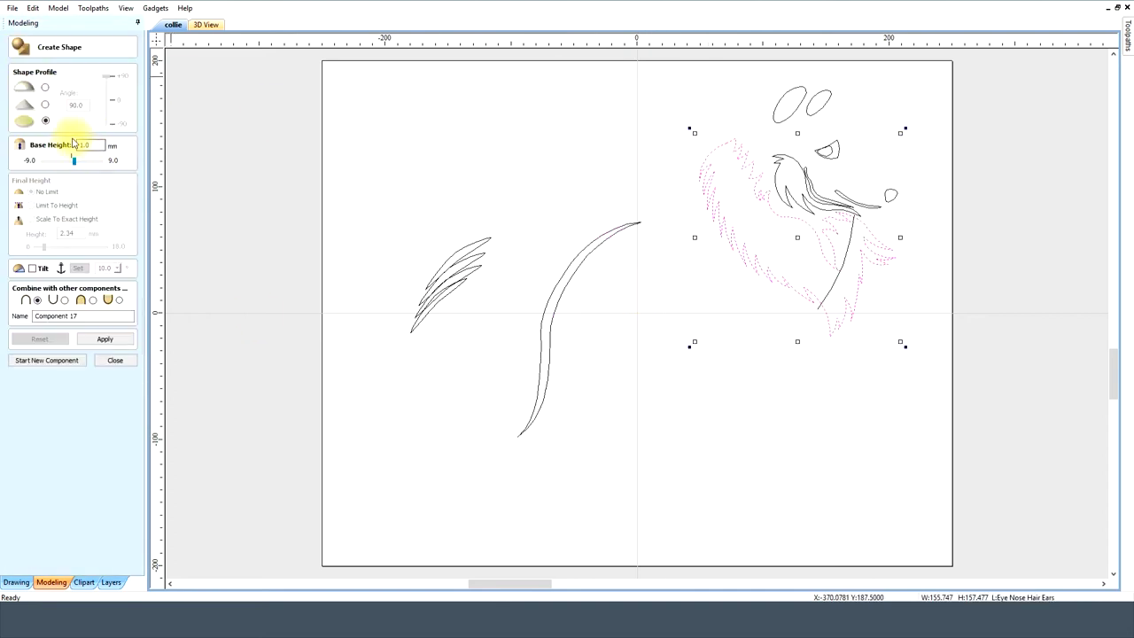
left_click(114, 360)
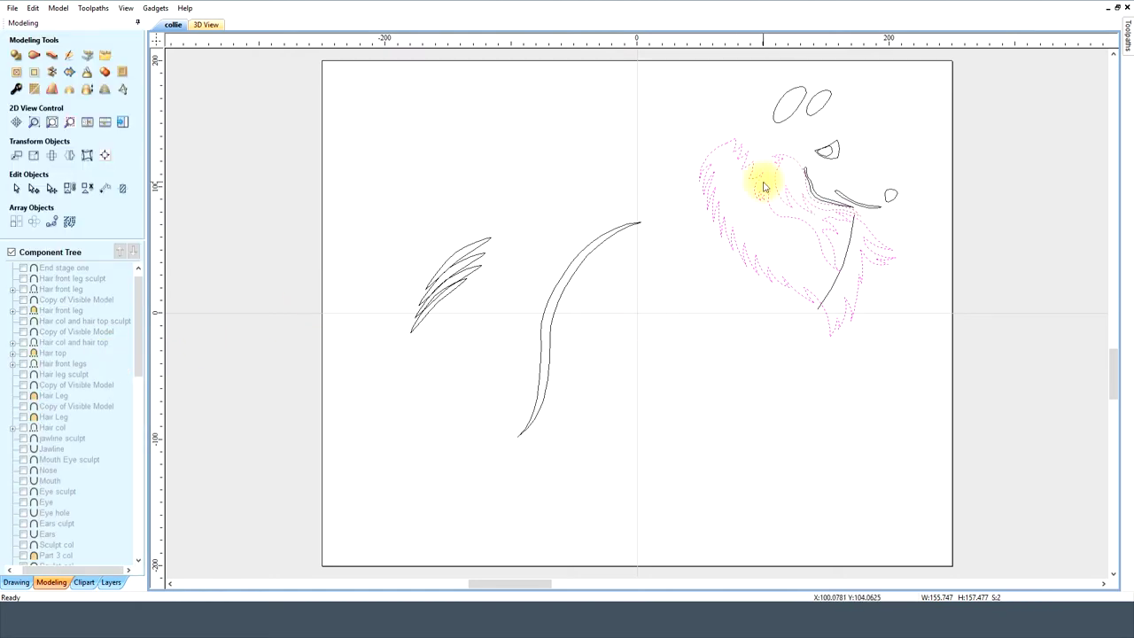
key("Escape")
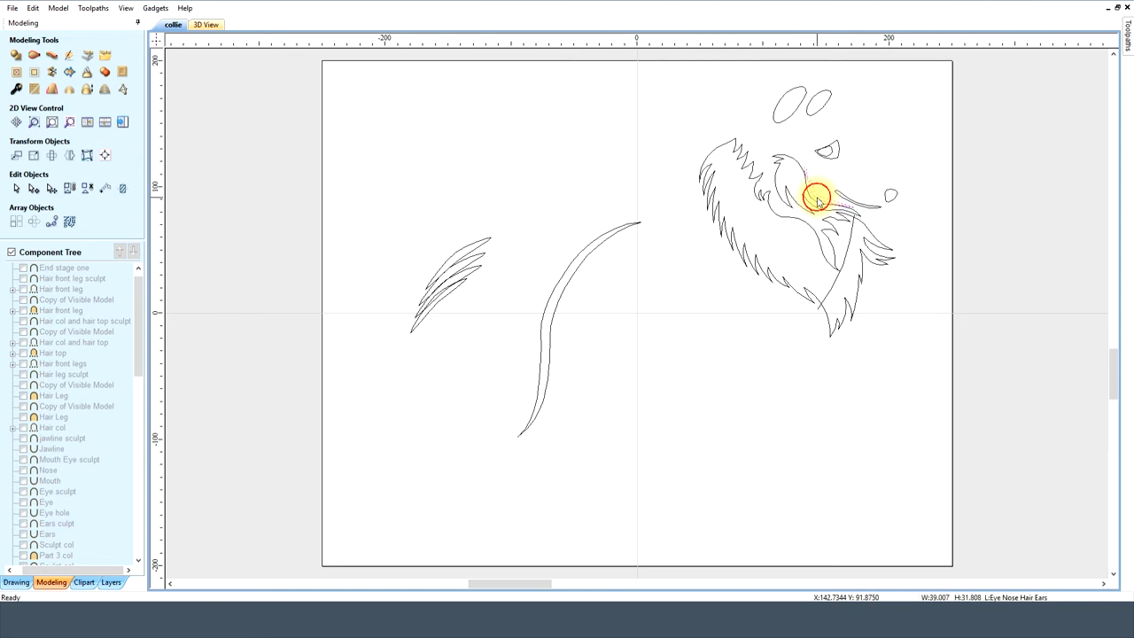
- View the Create Shape settings for the jawline and mouth outlines without applying them, and clear the selection
left_click(16, 55)
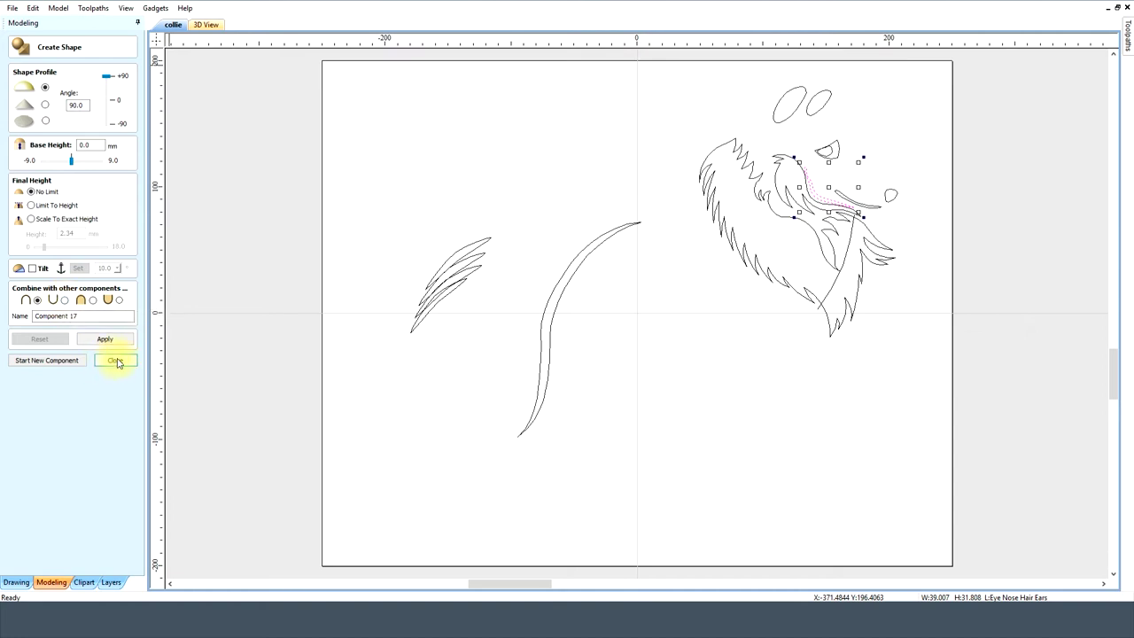
left_click(875, 213)
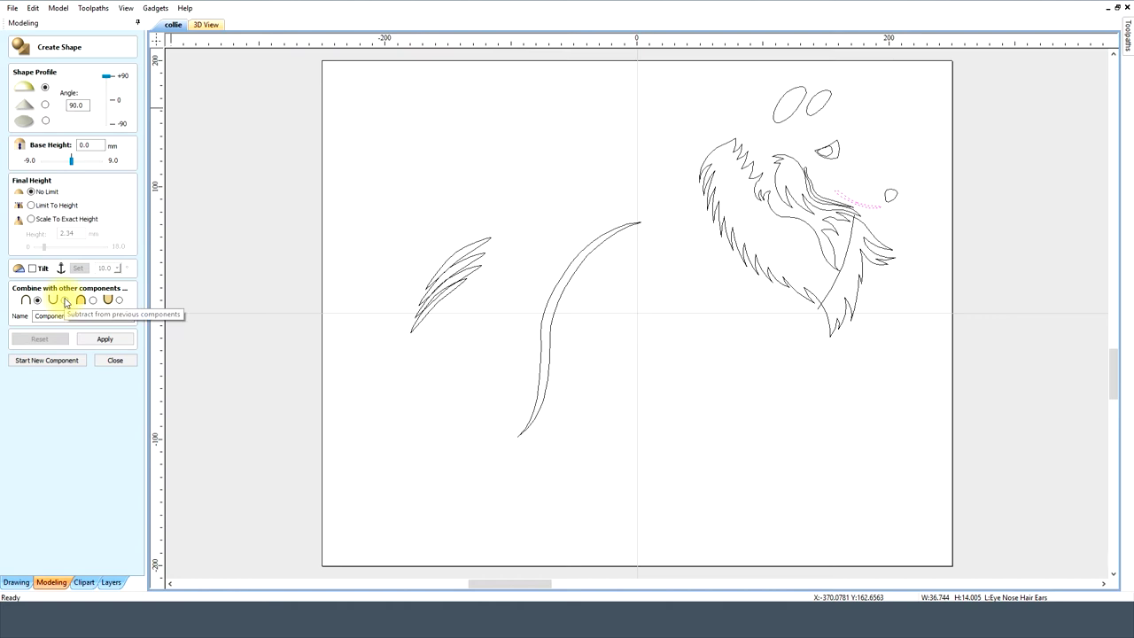
left_click(926, 222)
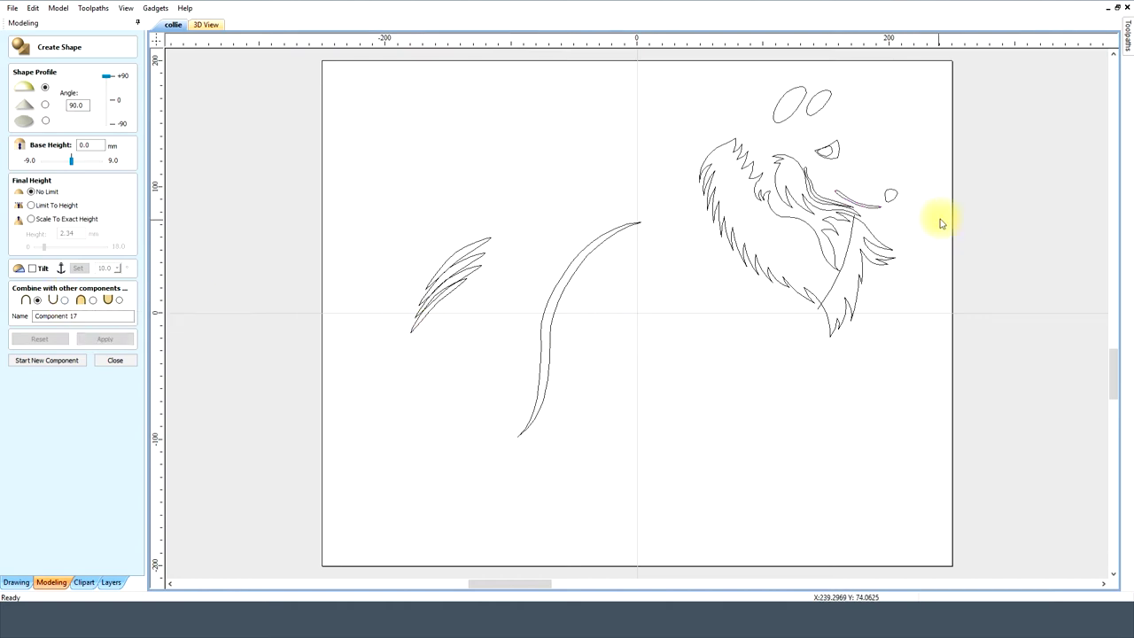
- Check Create Shape for the eye, ear and nose outlines, entering a profile angle of 60, and close it without applying
left_click(835, 157)
double_click(76, 104)
type("60")
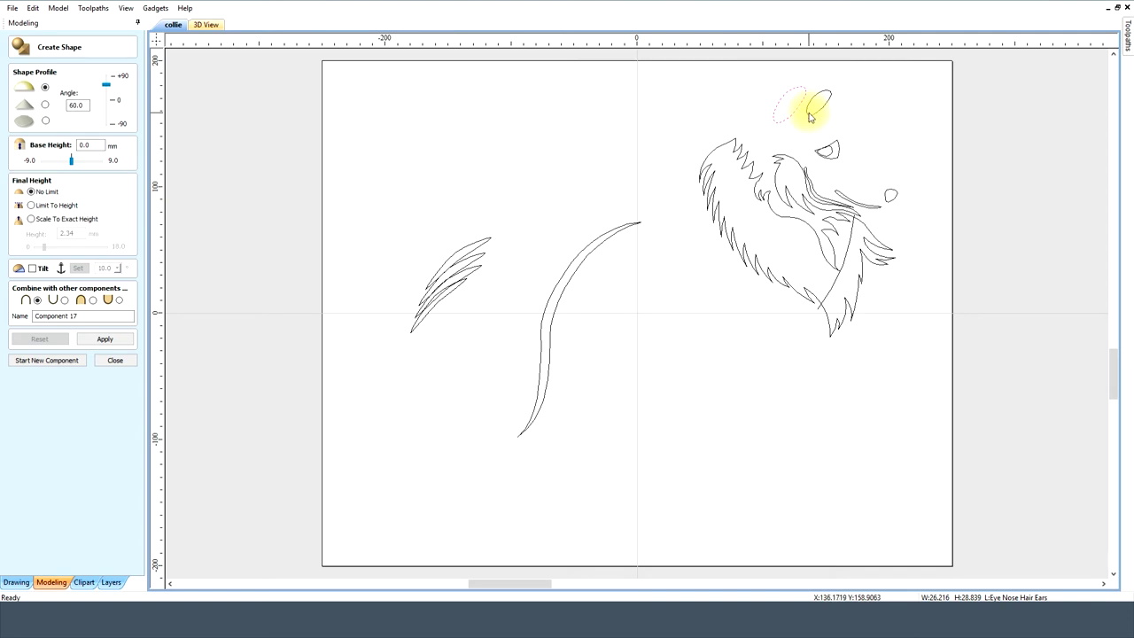
left_click(810, 115, "shift")
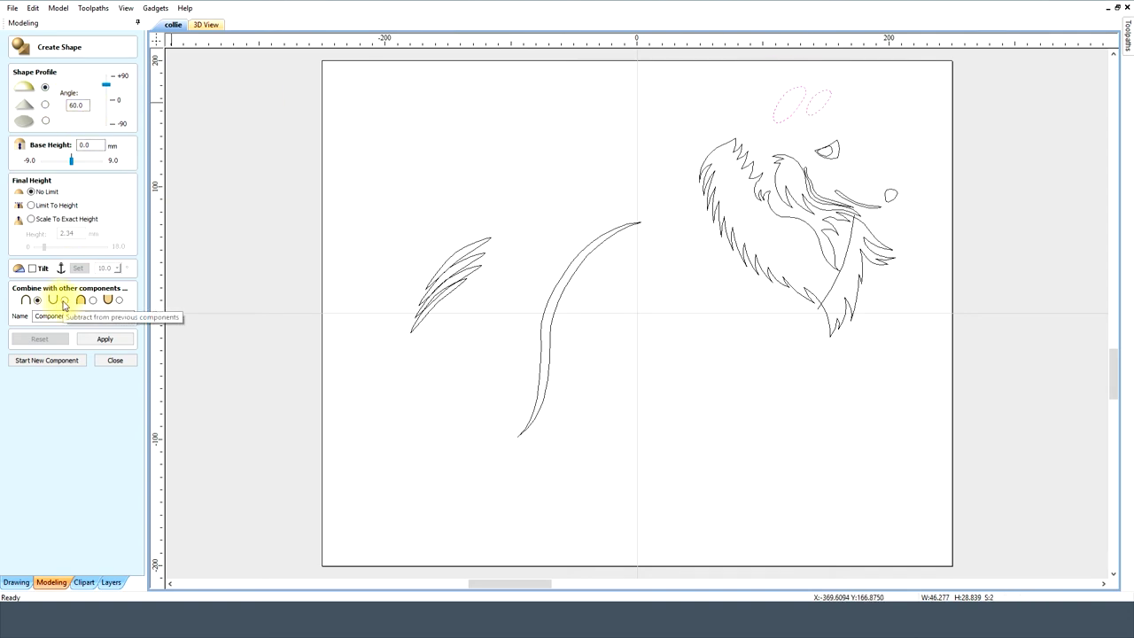
left_click(893, 196)
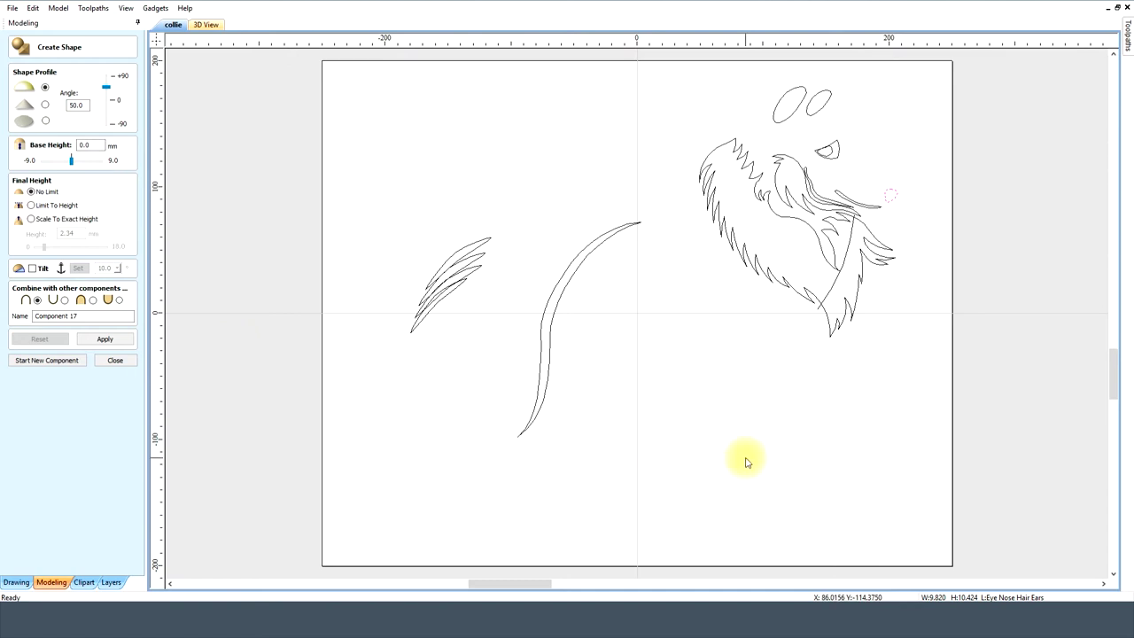
left_click(114, 361)
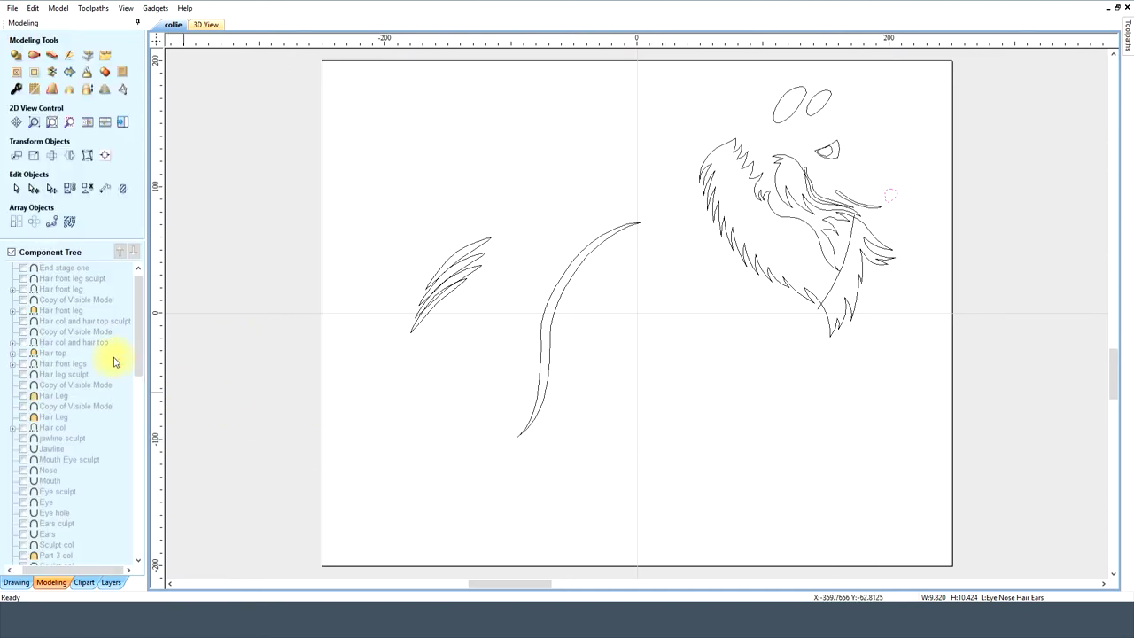
- Hide the Eye Nose Hair Ears layer, view the Cut Out and Shape layer alone, hide it again, and glance at the 3D view
left_click(16, 582)
left_click(121, 124)
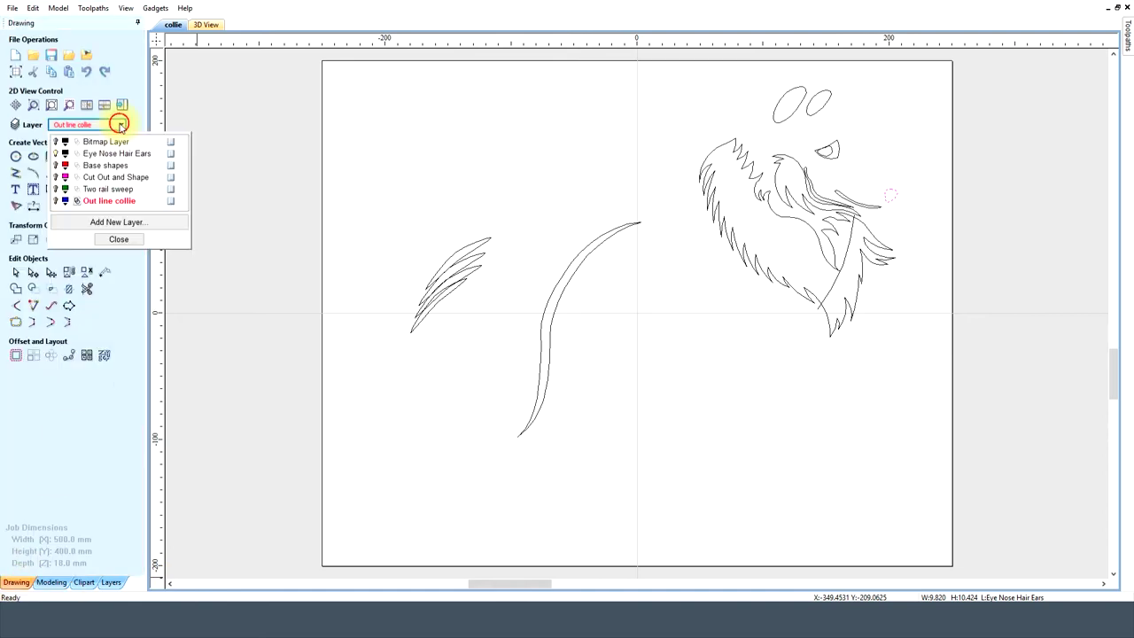
left_click(55, 153)
left_click(56, 178)
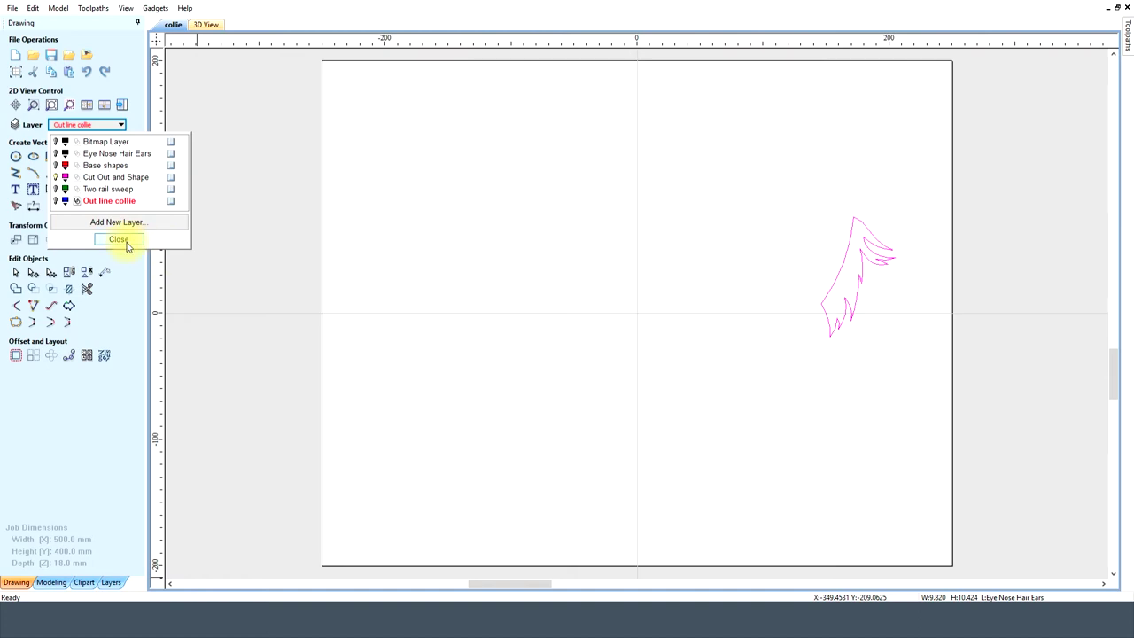
left_click(57, 177)
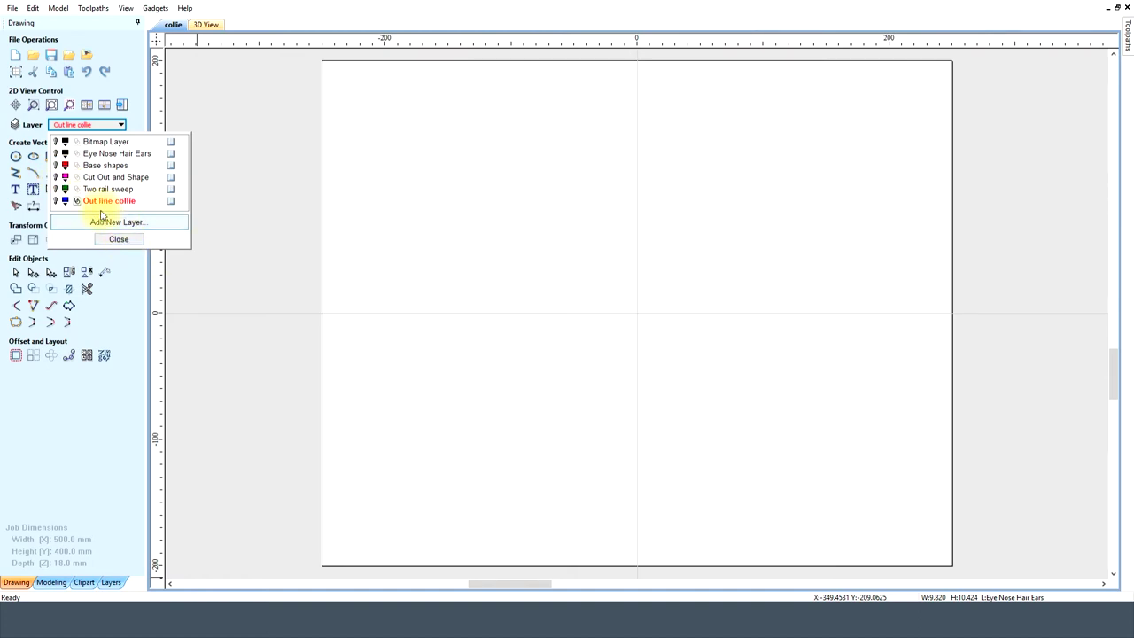
left_click(119, 240)
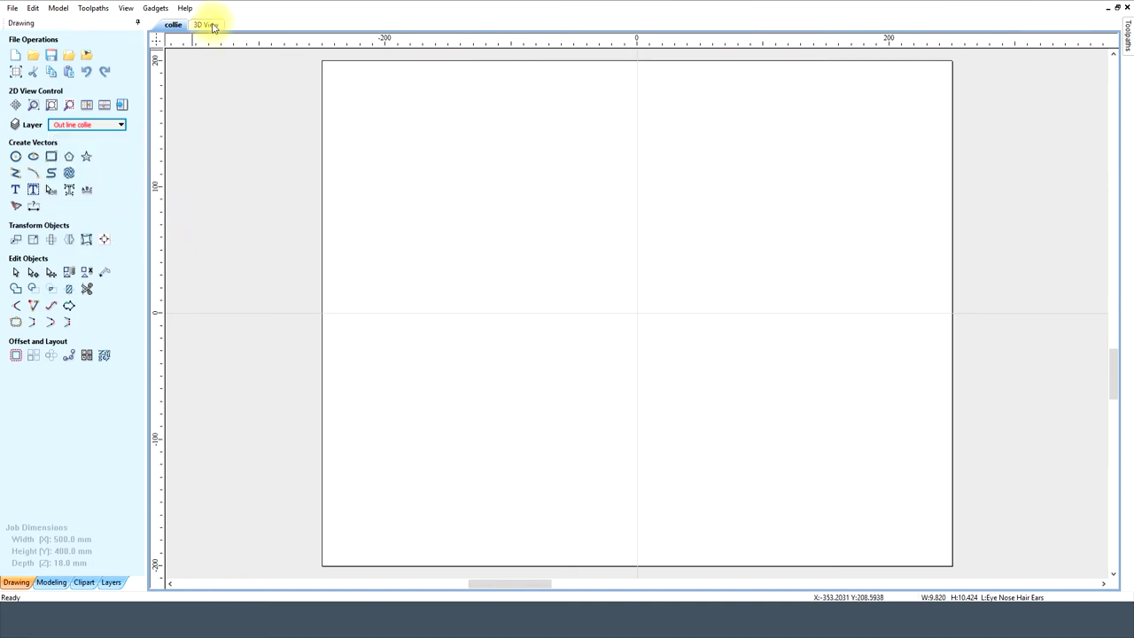
left_click(213, 26)
left_click(173, 25)
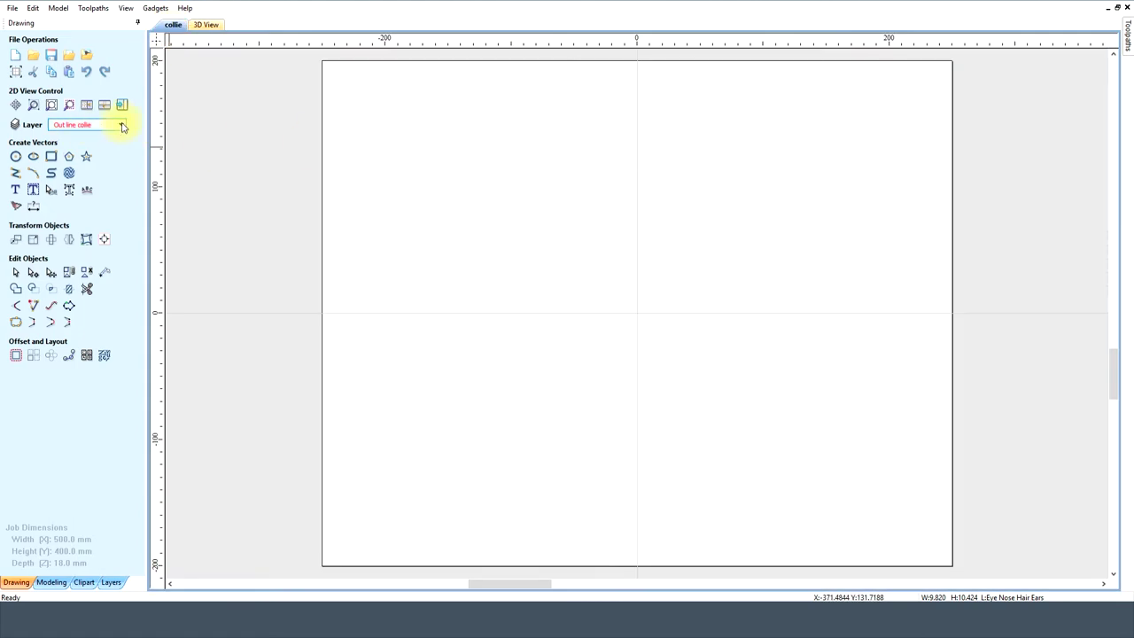
- Show the Eye Nose Hair Ears layer, select the collar fur and its crossing chest line, and view the Copy to Layer choices without copying
left_click(122, 125)
left_click(56, 154)
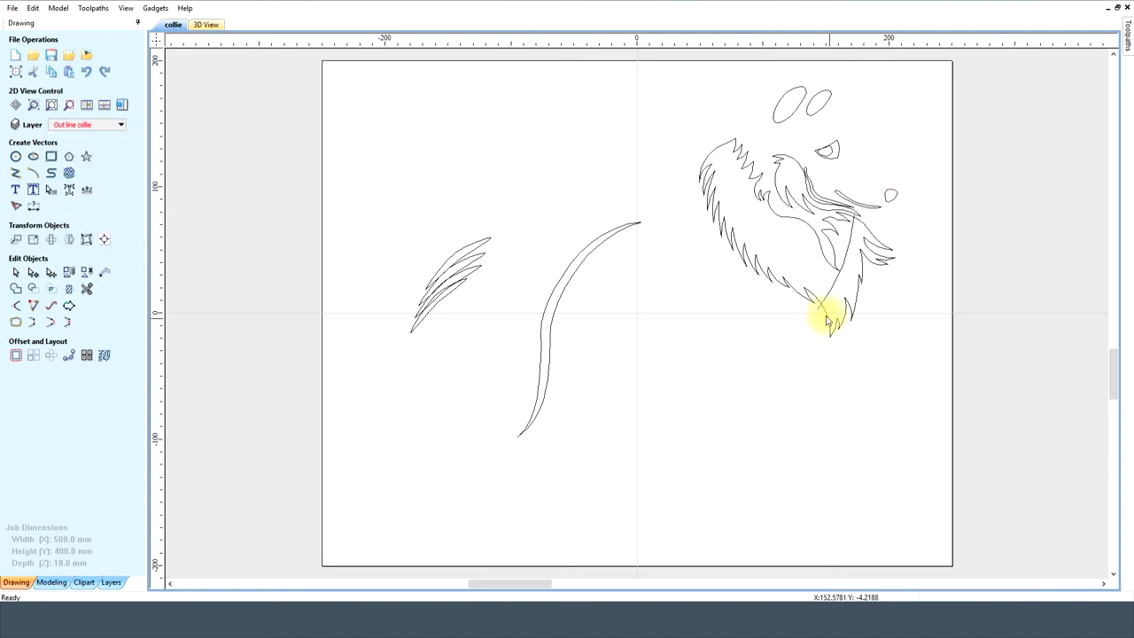
left_click(799, 297)
right_click(830, 296)
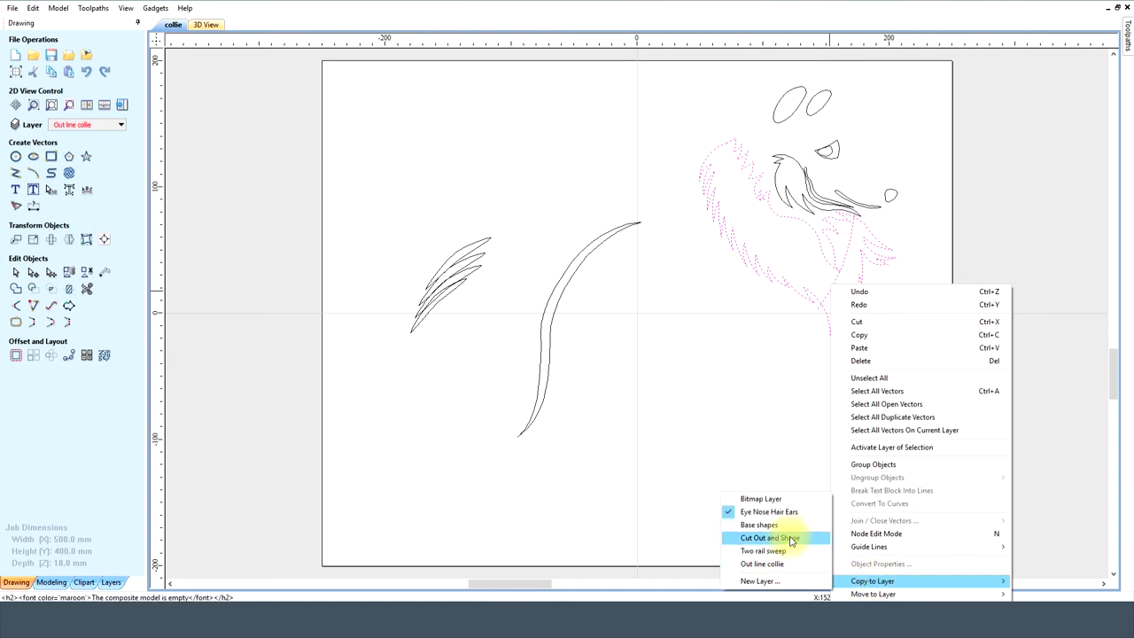
left_click(773, 450)
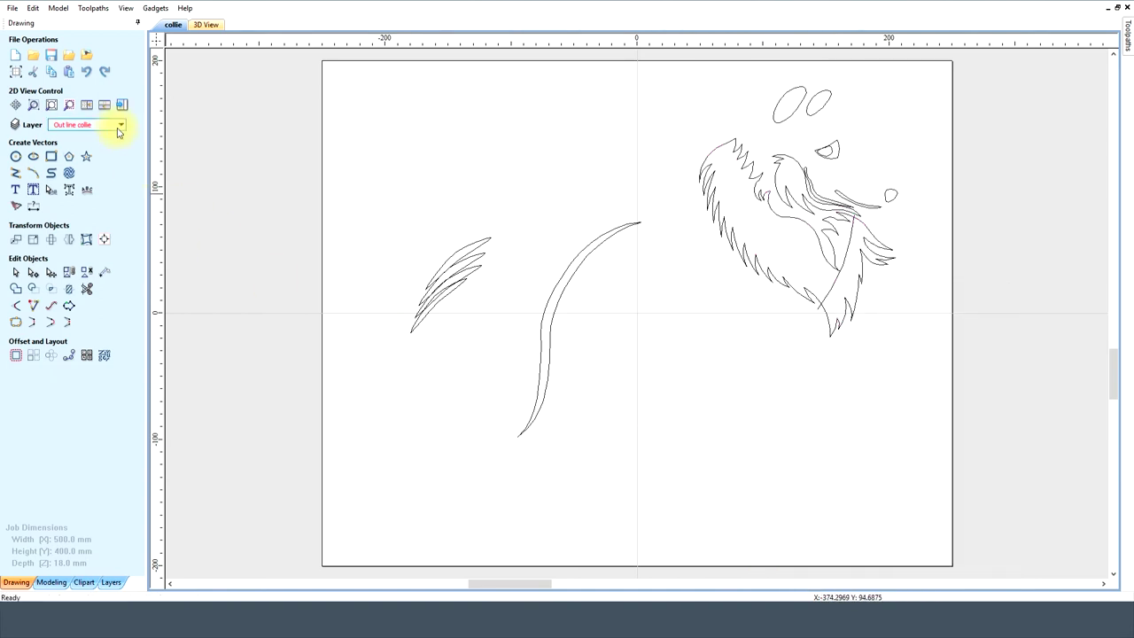
- Hide the Eye Nose Hair Ears layer and leave only the Cut Out and Shape layer visible
left_click(122, 125)
left_click(56, 166)
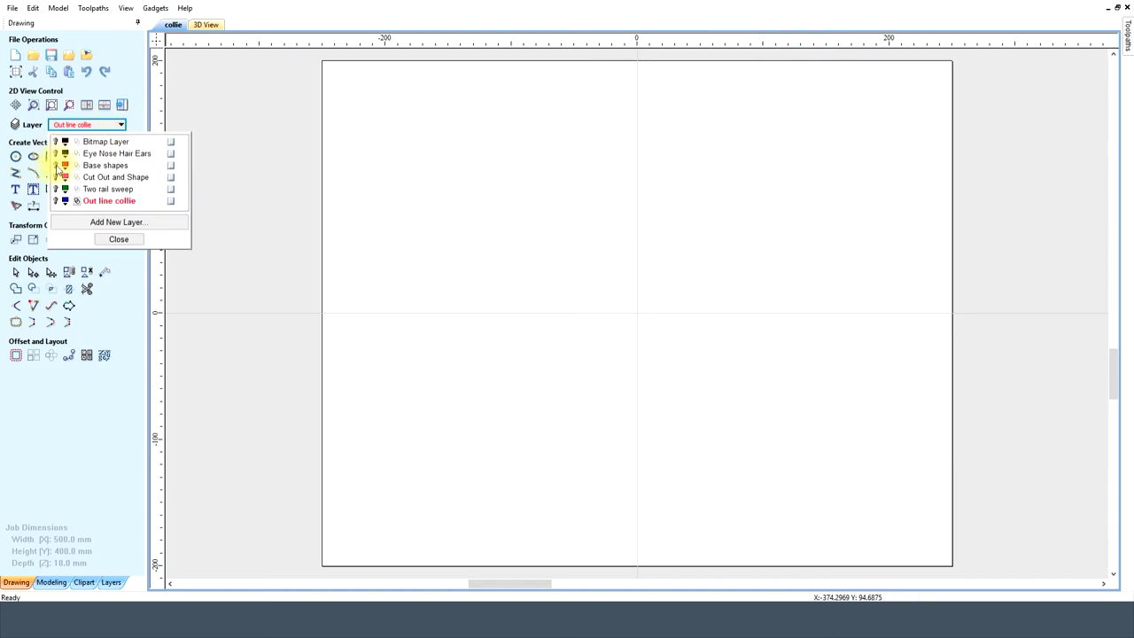
left_click(56, 177)
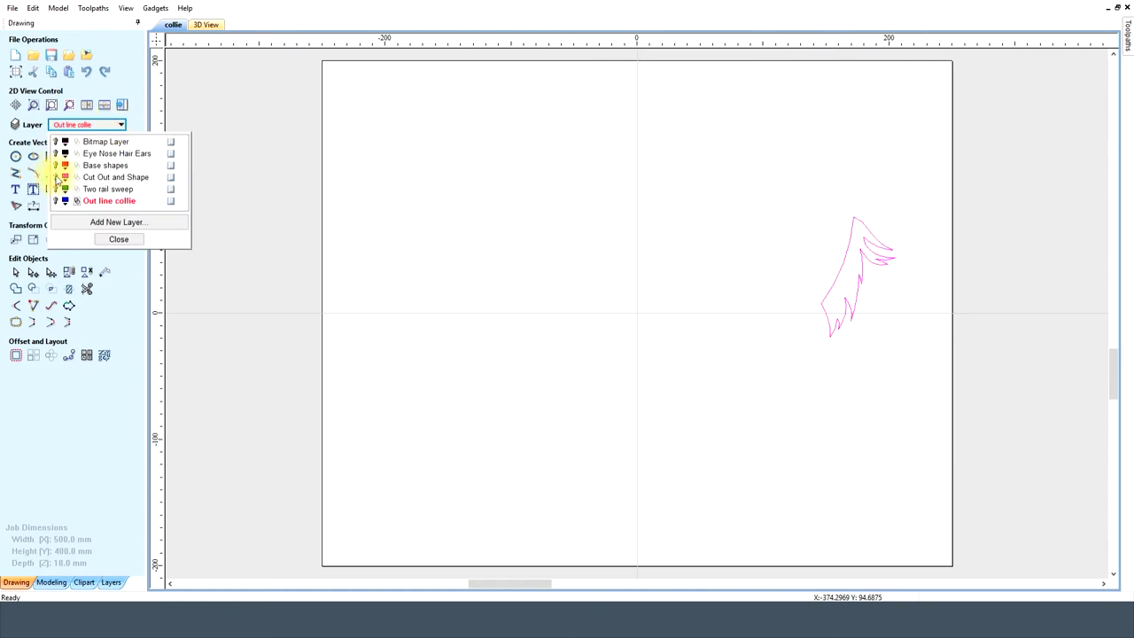
left_click(127, 240)
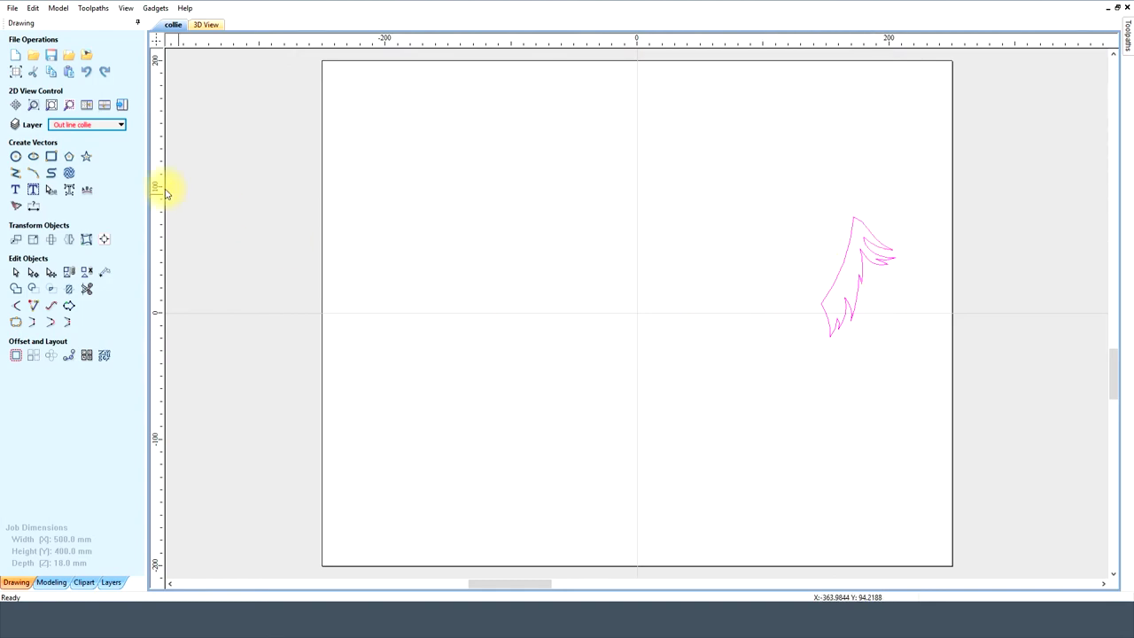
- Show the Out line collie, Two rail sweep, Base shapes and Eye Nose Hair Ears layers together with Cut Out and Shape
left_click(121, 124)
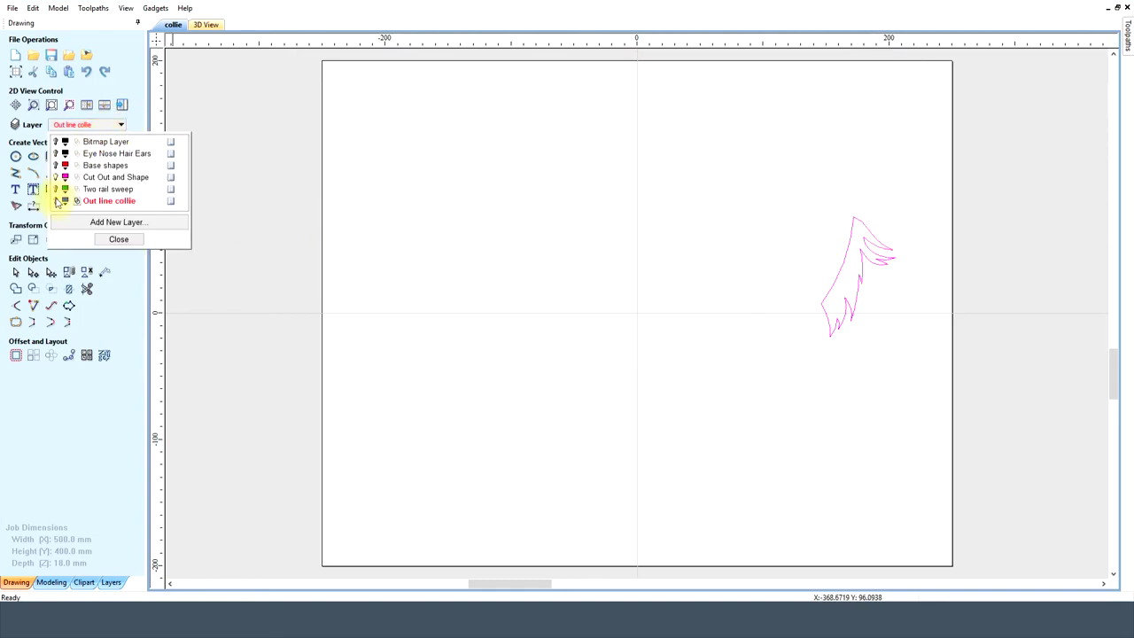
left_click(55, 201)
left_click(55, 189)
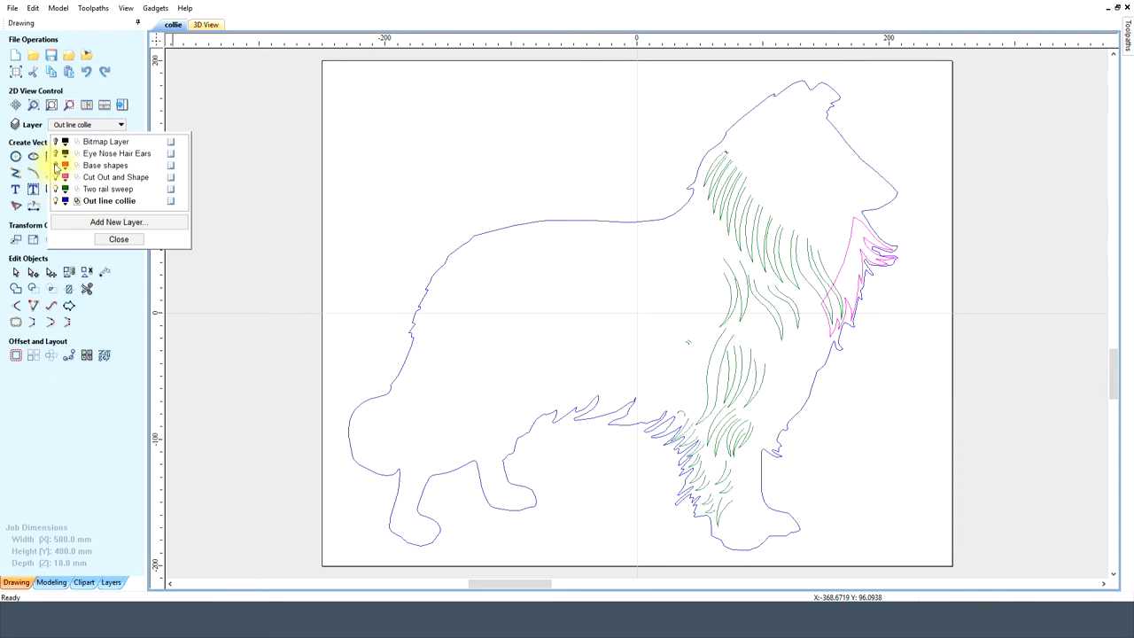
left_click(55, 165)
left_click(55, 154)
left_click(124, 240)
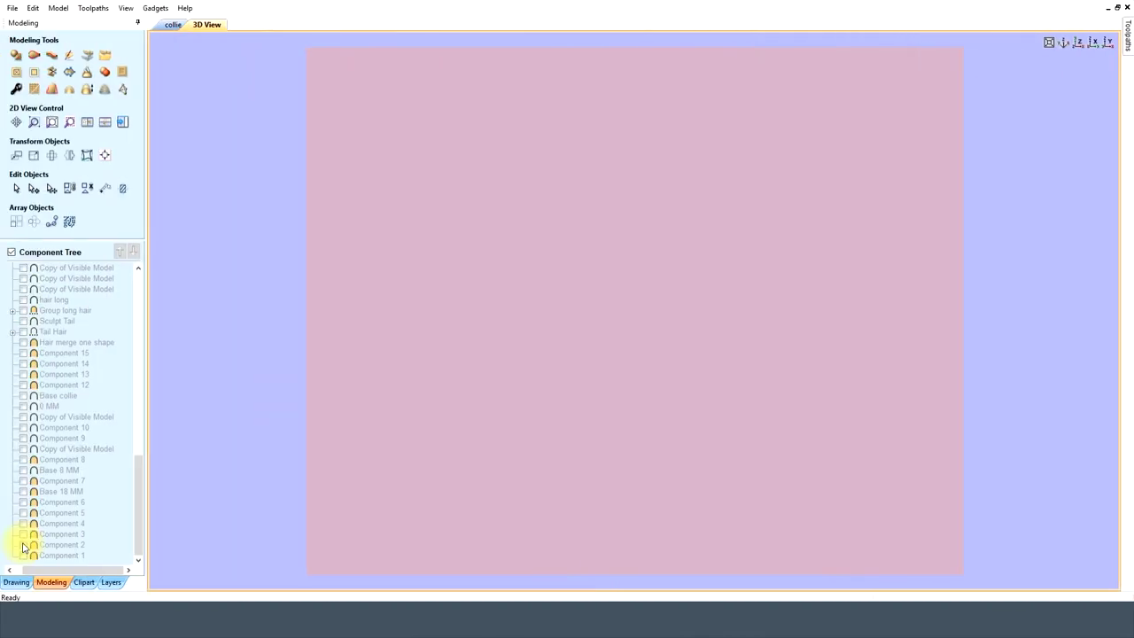
- Show Component 2, Component 3, Component 4, Component 5 and Component 6 one after another in the 3D model
left_click(23, 545)
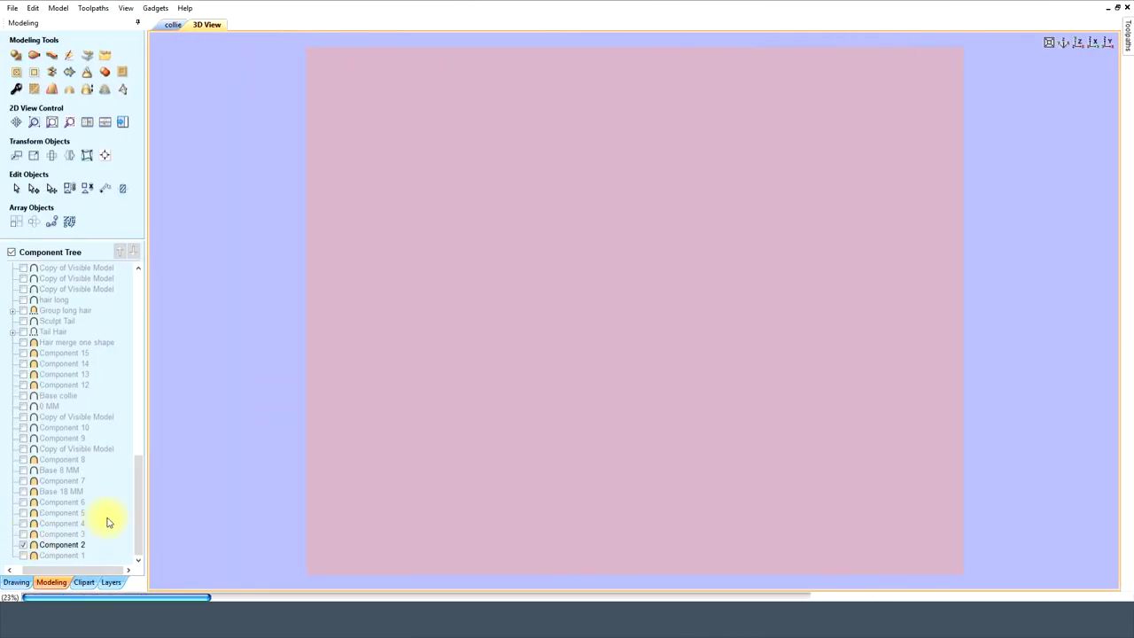
left_click(23, 534)
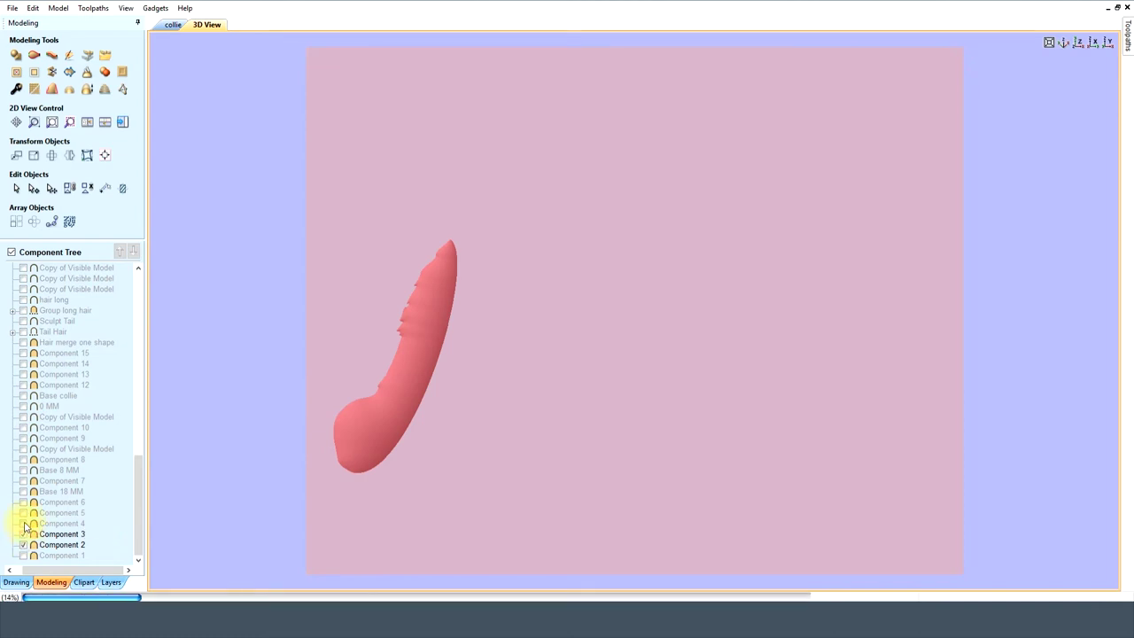
left_click(23, 524)
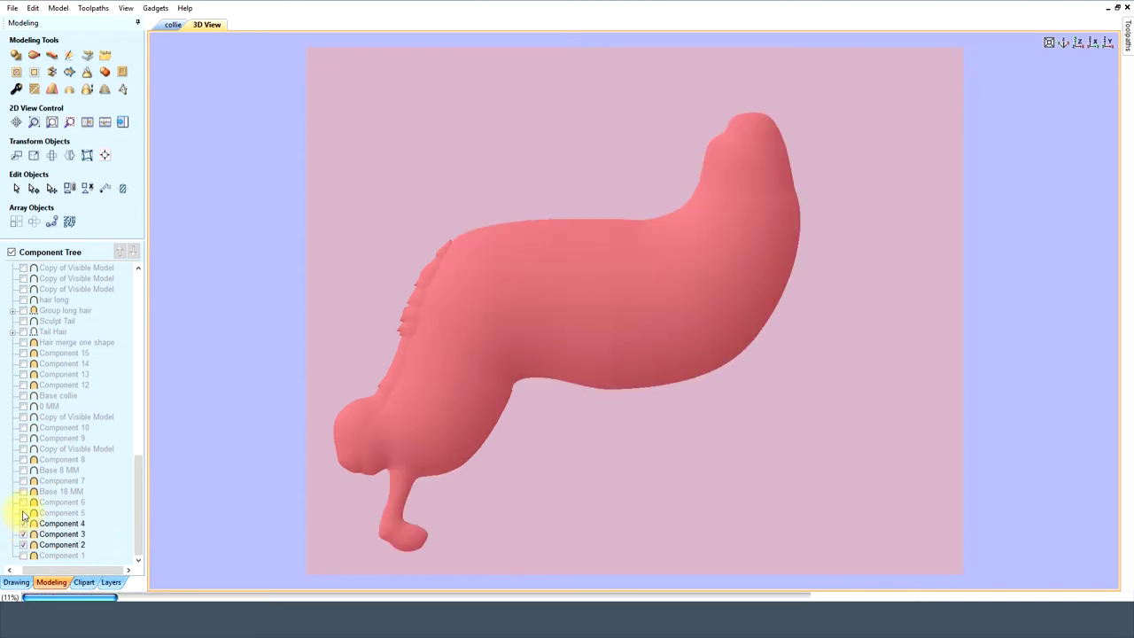
left_click(23, 513)
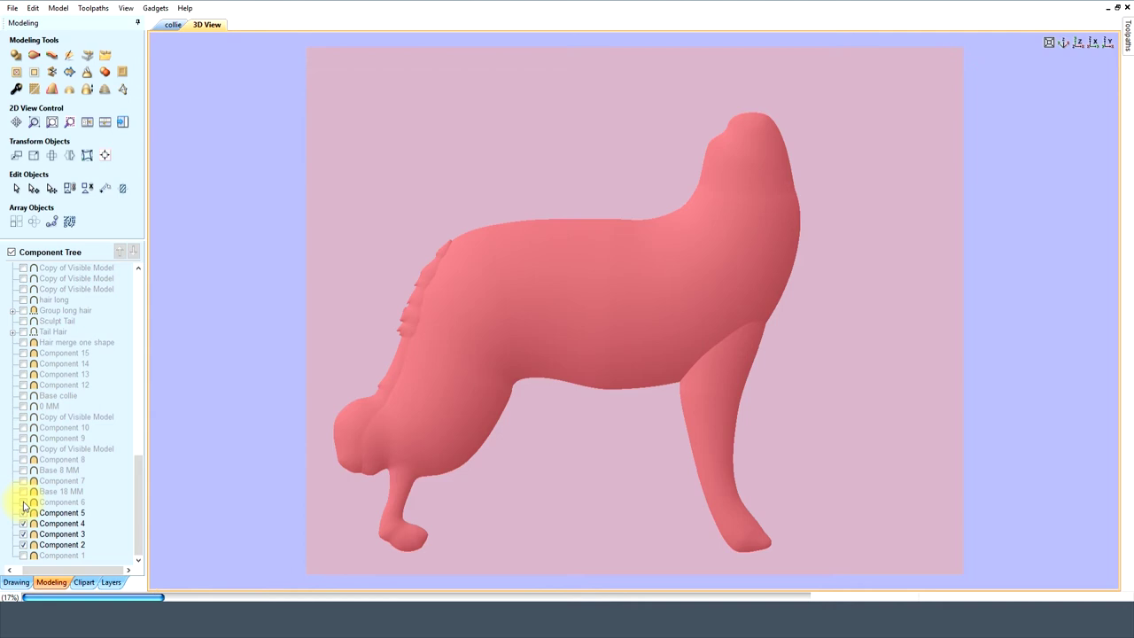
left_click(23, 502)
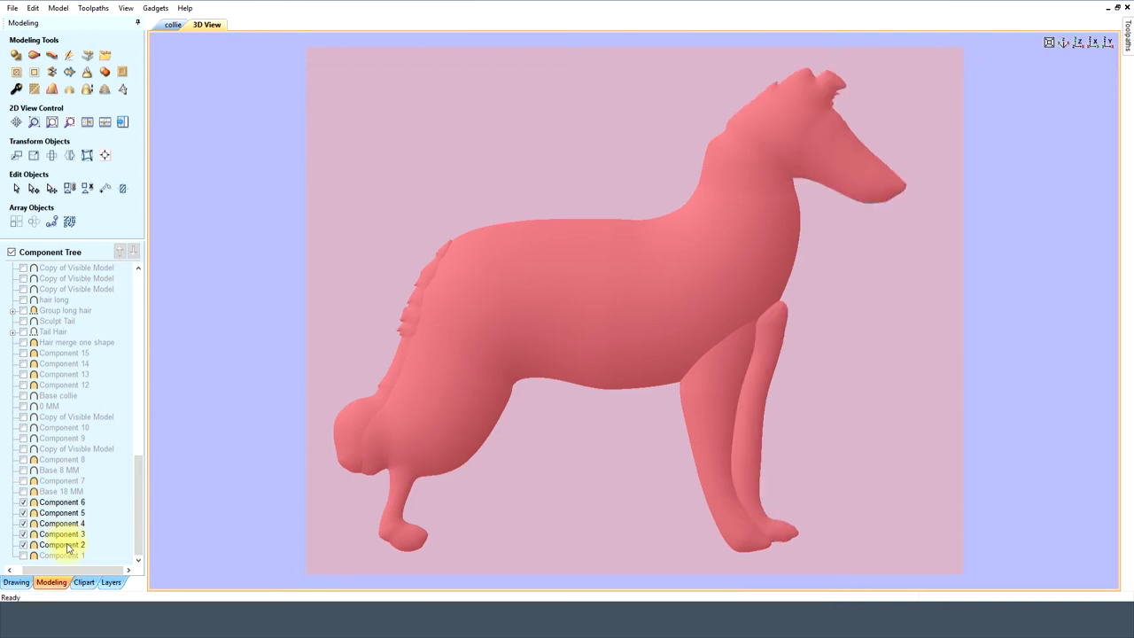
- Hide Components 2 to 6 together, show Base 18 MM alone, and clear the selection
left_click(62, 544)
left_click(62, 503, "shift")
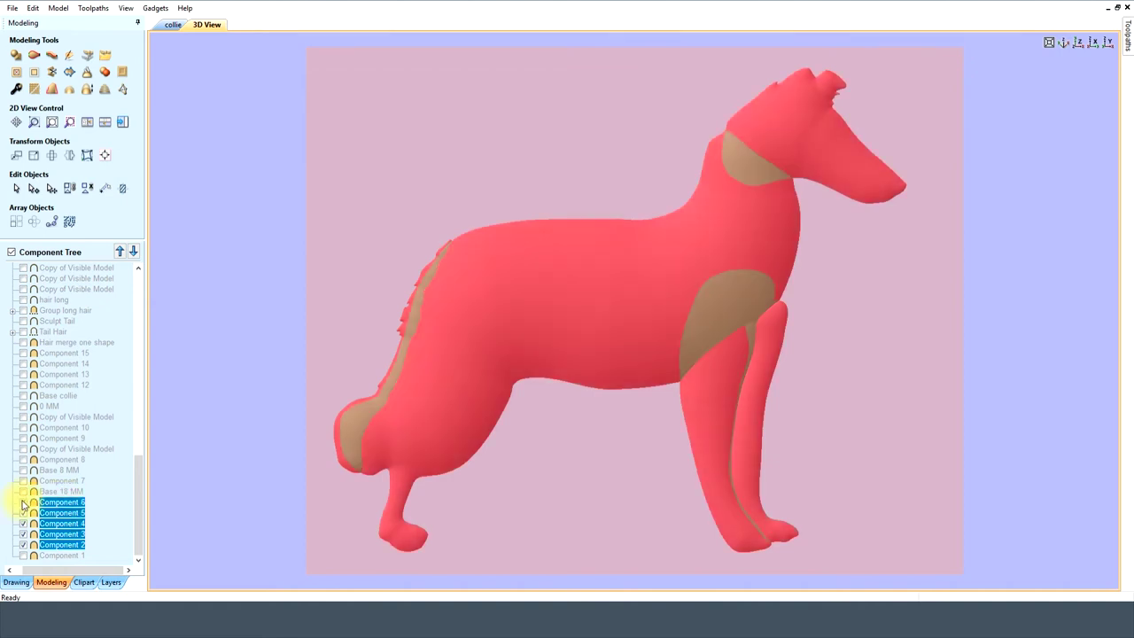
left_click(24, 492)
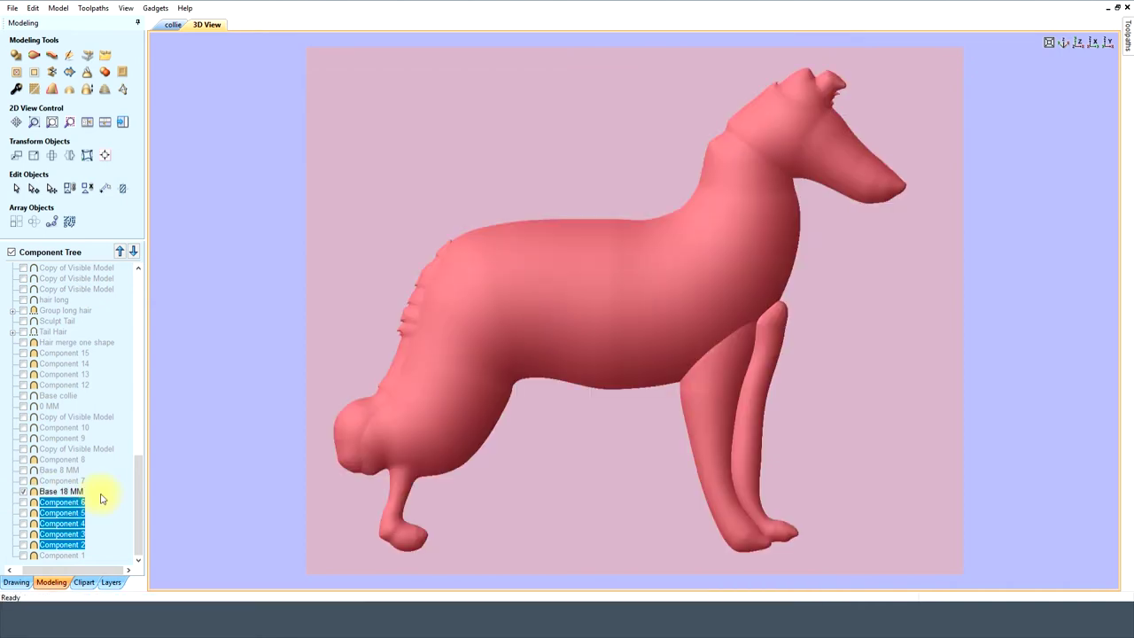
left_click(98, 501)
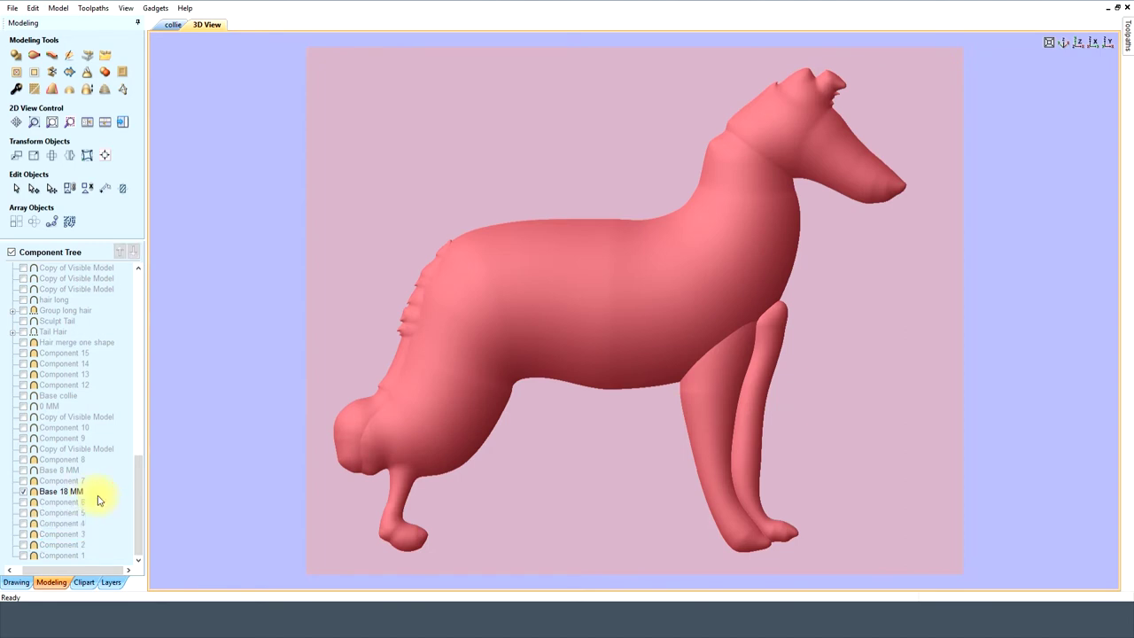
- Show Component 7 with Base 18 MM, select both, and hide them together
left_click(23, 481)
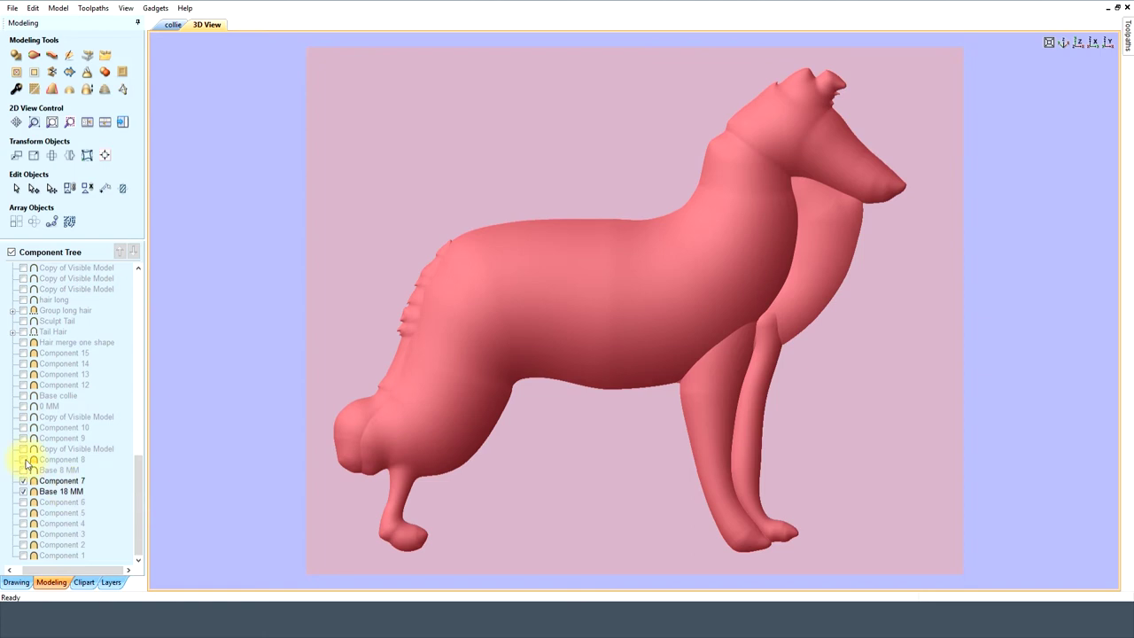
left_click(57, 490)
left_click(58, 481, "ctrl")
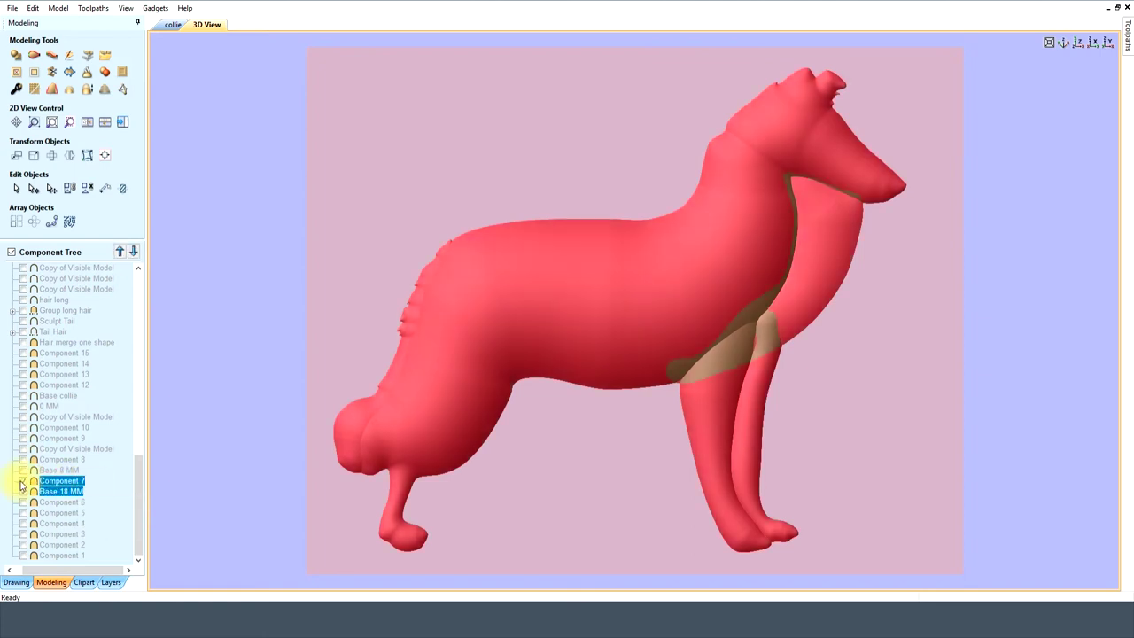
left_click(24, 478)
- Show Base 8 MM, add Component 8 to the view, and hide both together
left_click(24, 471)
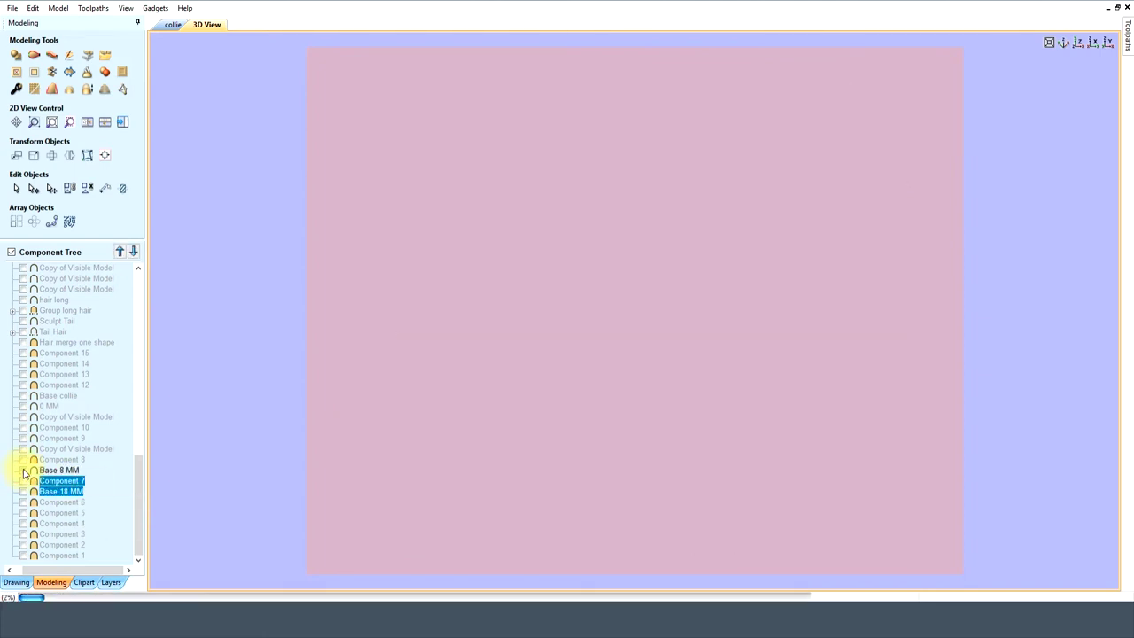
left_click(55, 470)
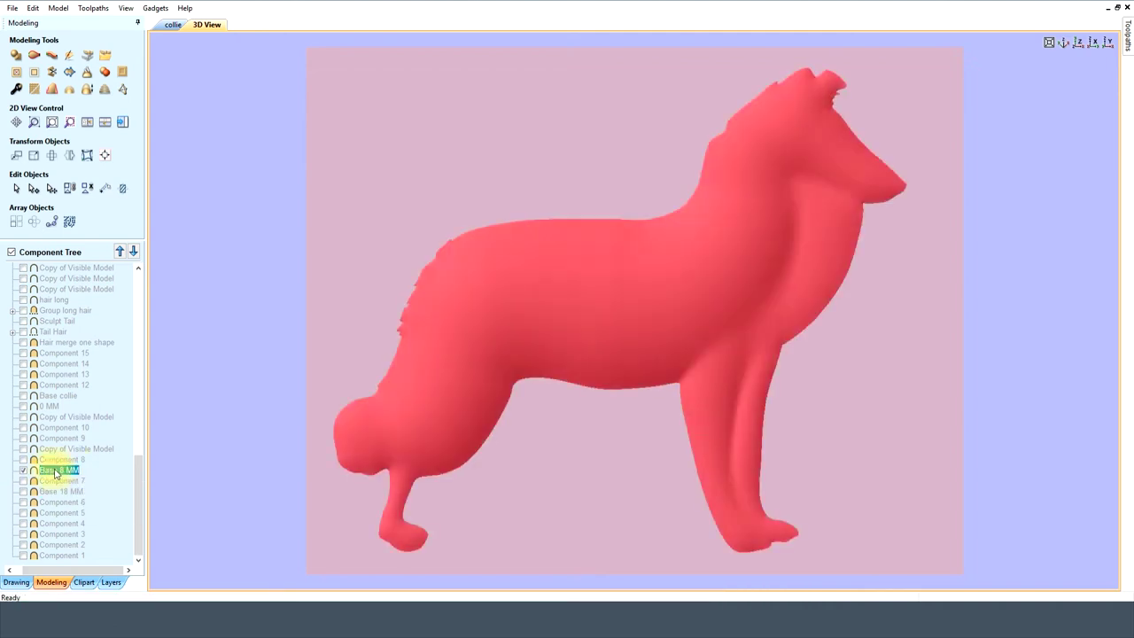
left_click(23, 460)
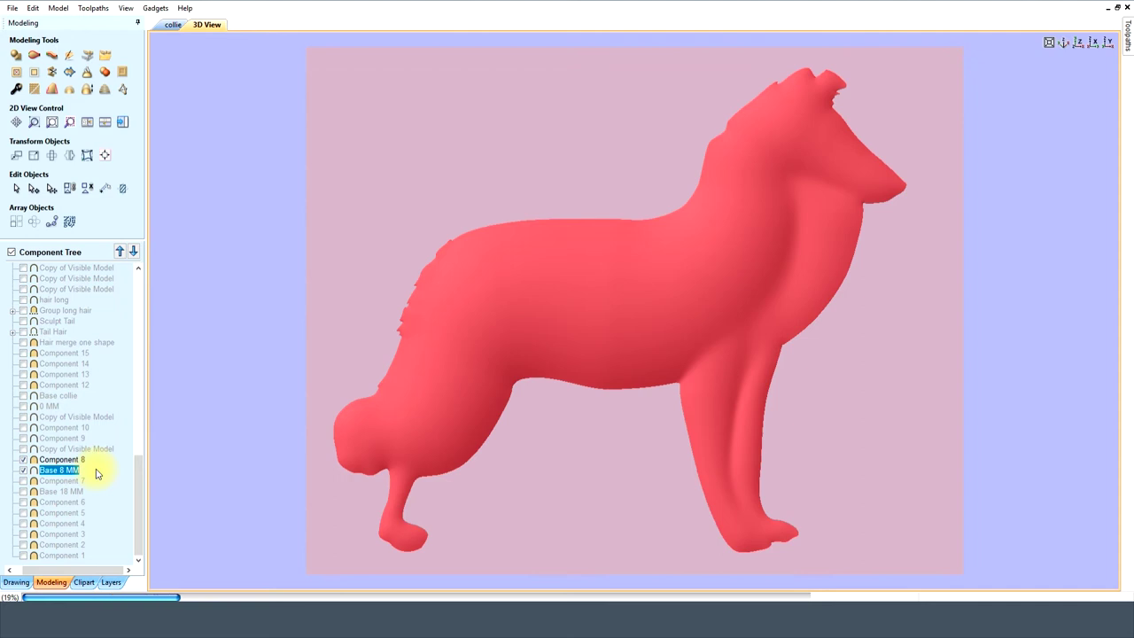
left_click(26, 459, "ctrl")
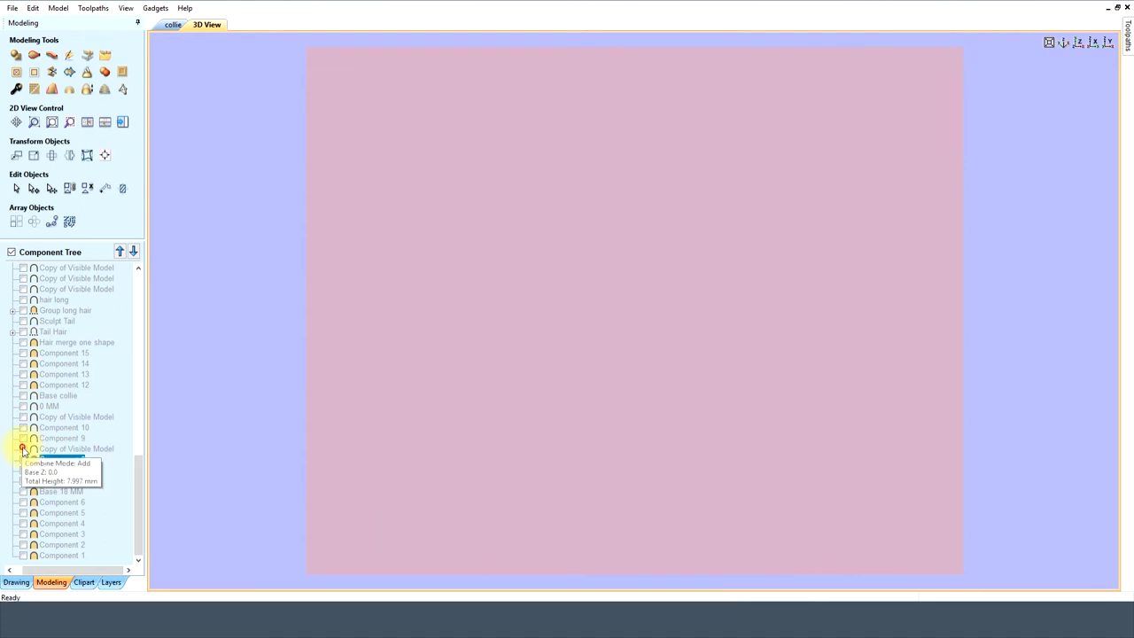
- Show the Copy of Visible Model just above Component 8, compare it with Component 9 on and off, and add Component 10
left_click(23, 448)
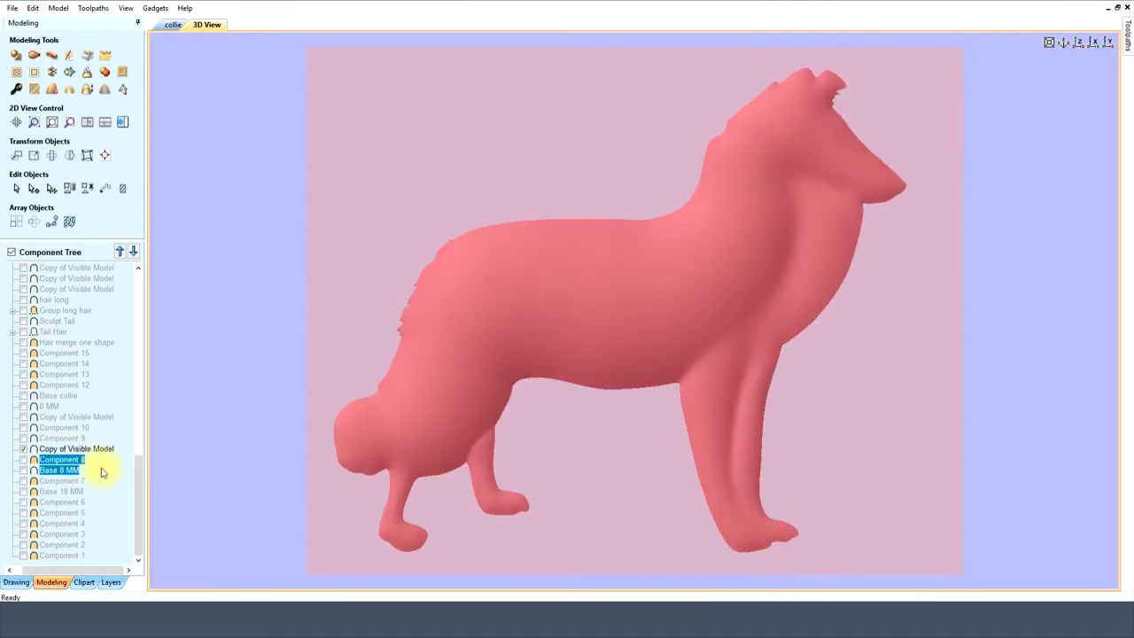
left_click(102, 472)
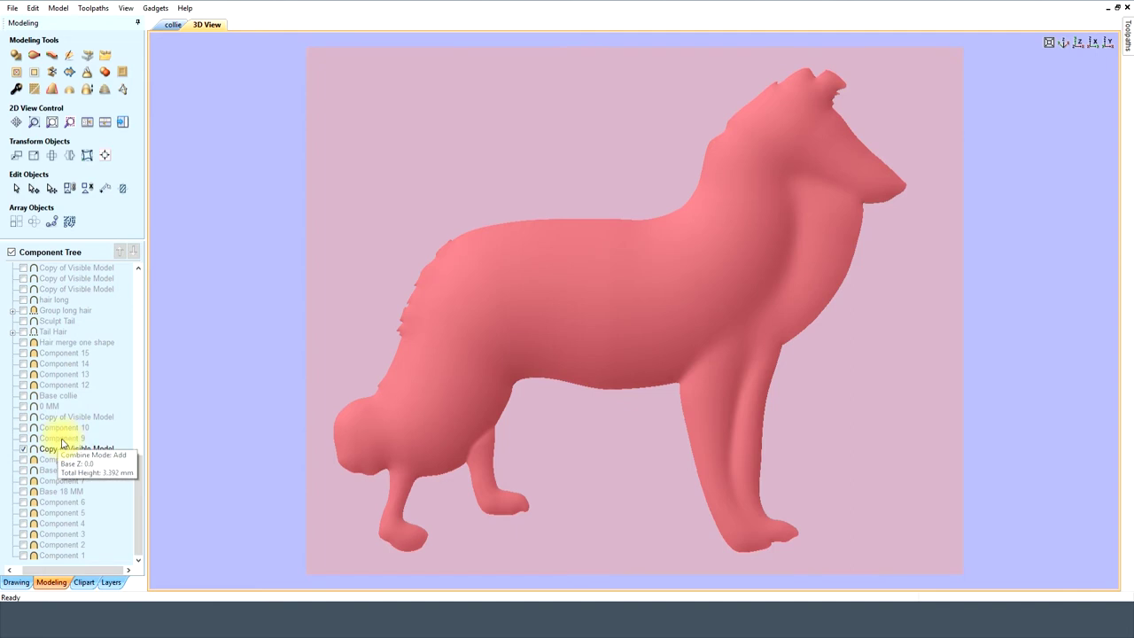
left_click(23, 438)
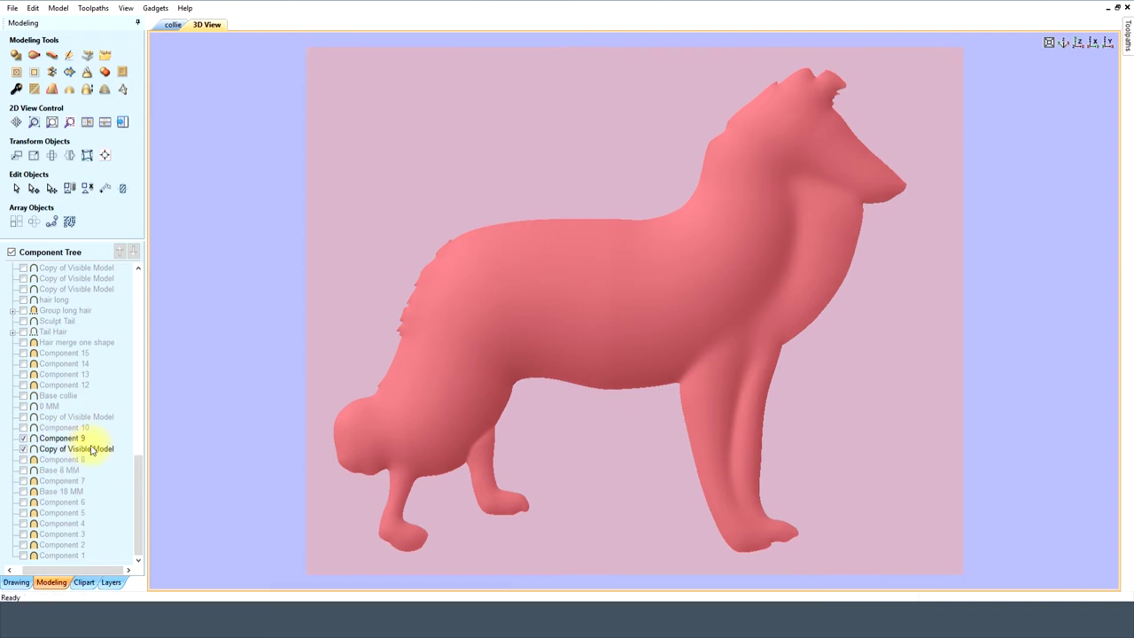
left_click(23, 437)
left_click(23, 437)
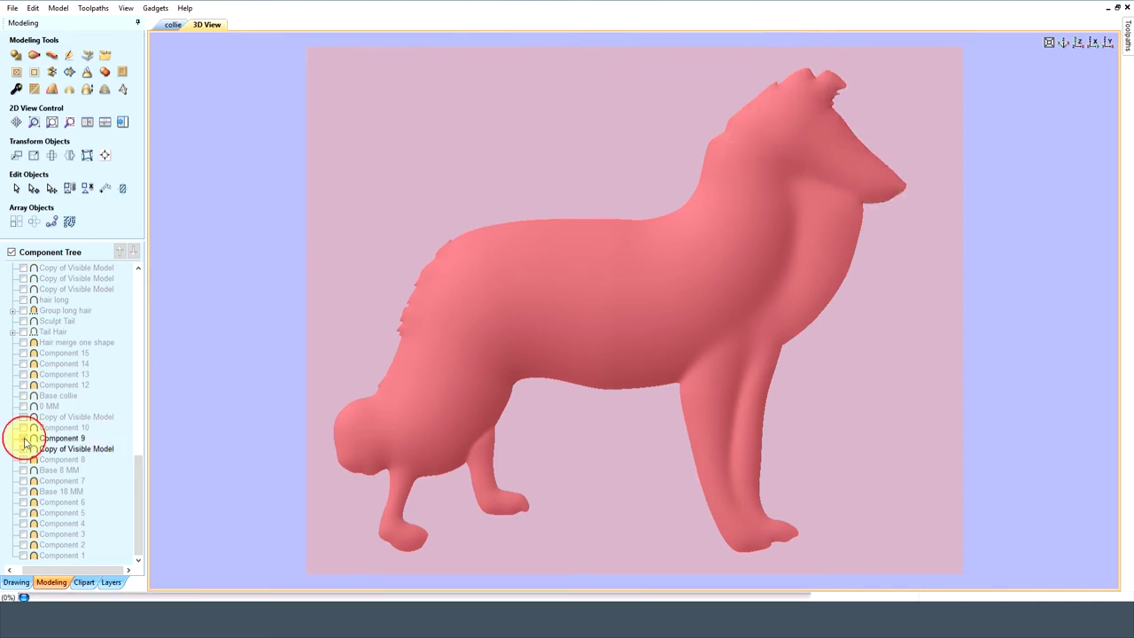
left_click(23, 427)
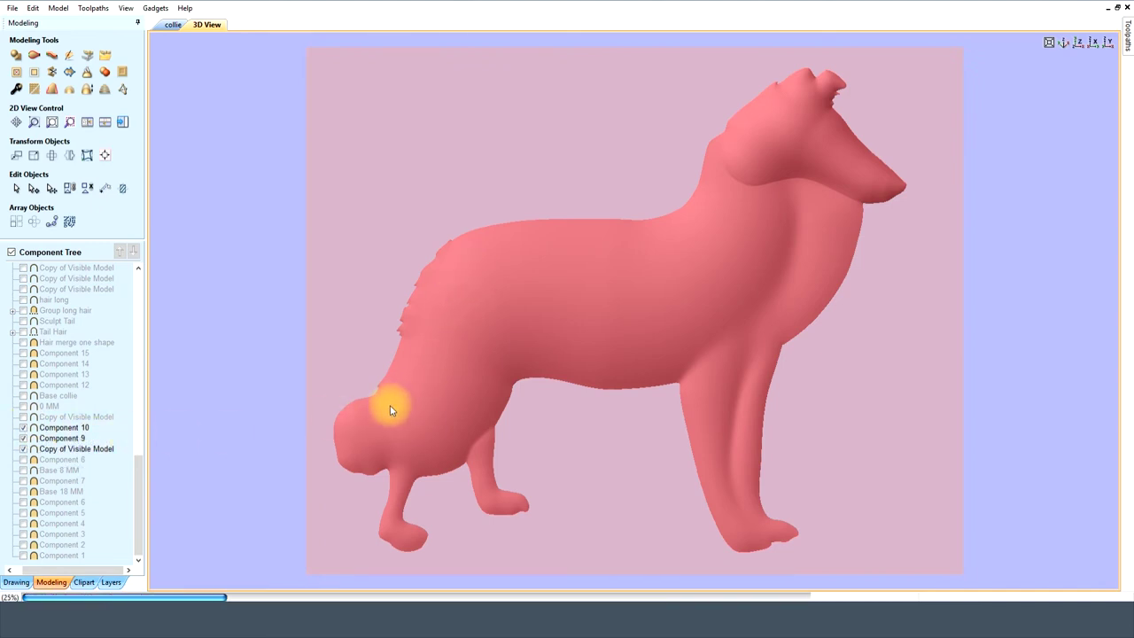
- Hide the visible copy with Components 9 and 10, and show only the Copy of Visible Model just above Component 10
left_click(77, 449)
left_click(66, 429, "shift")
left_click(22, 426)
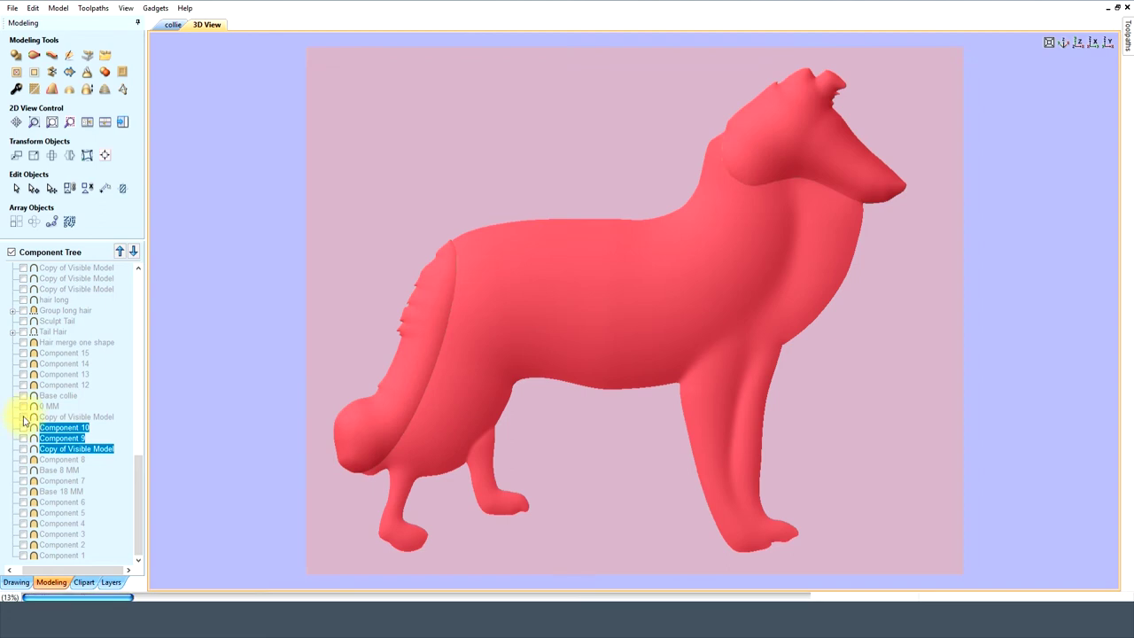
left_click(23, 417)
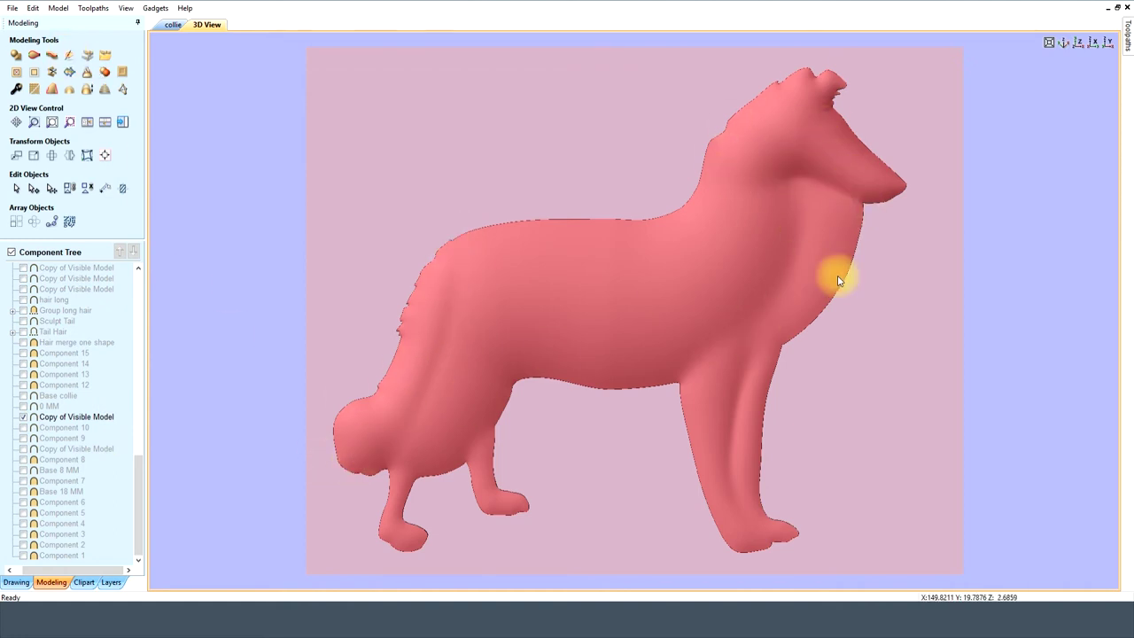
- Show 0 MM together with the visible copy, and replace both with Base collie alone
left_click(23, 405)
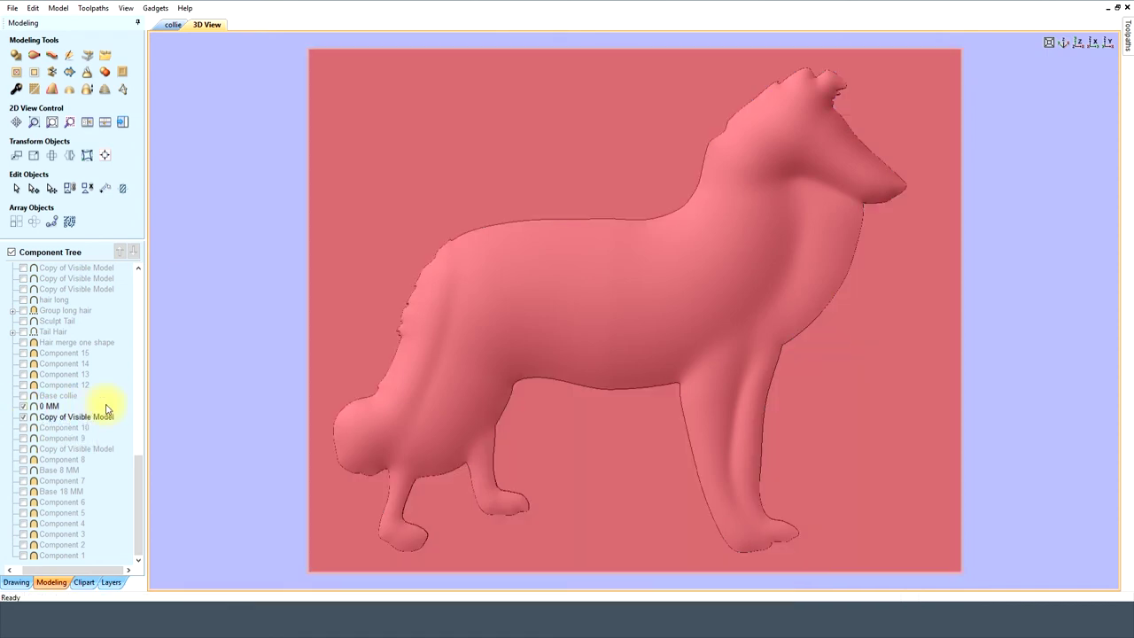
left_click(50, 417)
left_click(23, 406)
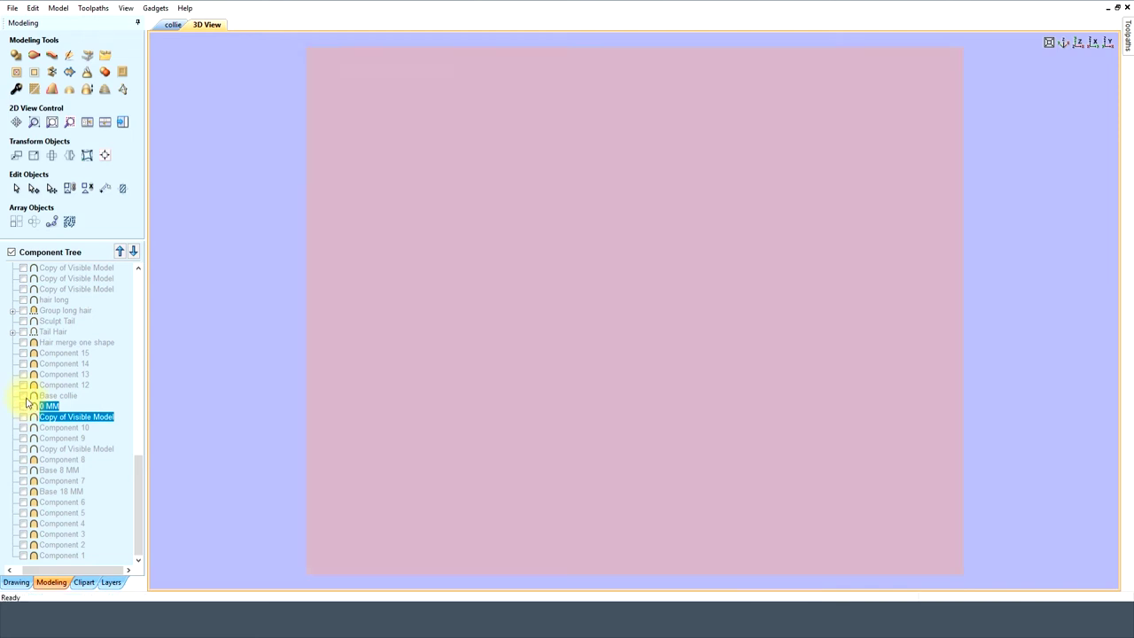
left_click(24, 396)
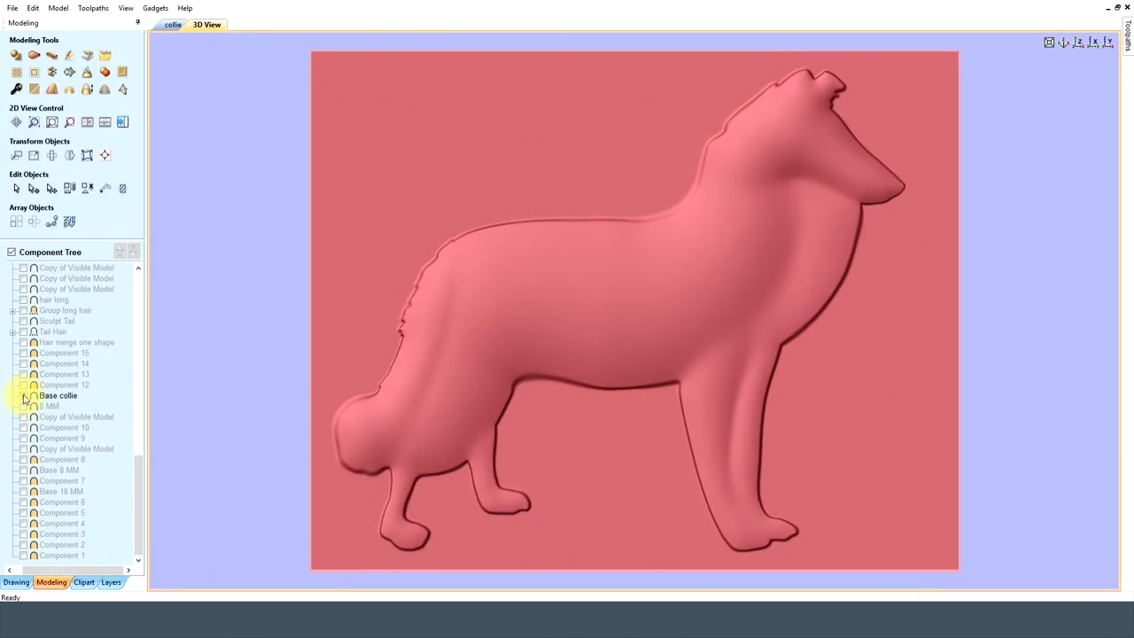
- View Components 12 to 15 in place of Base collie, and replace them with Hair merge one shape
left_click(24, 397)
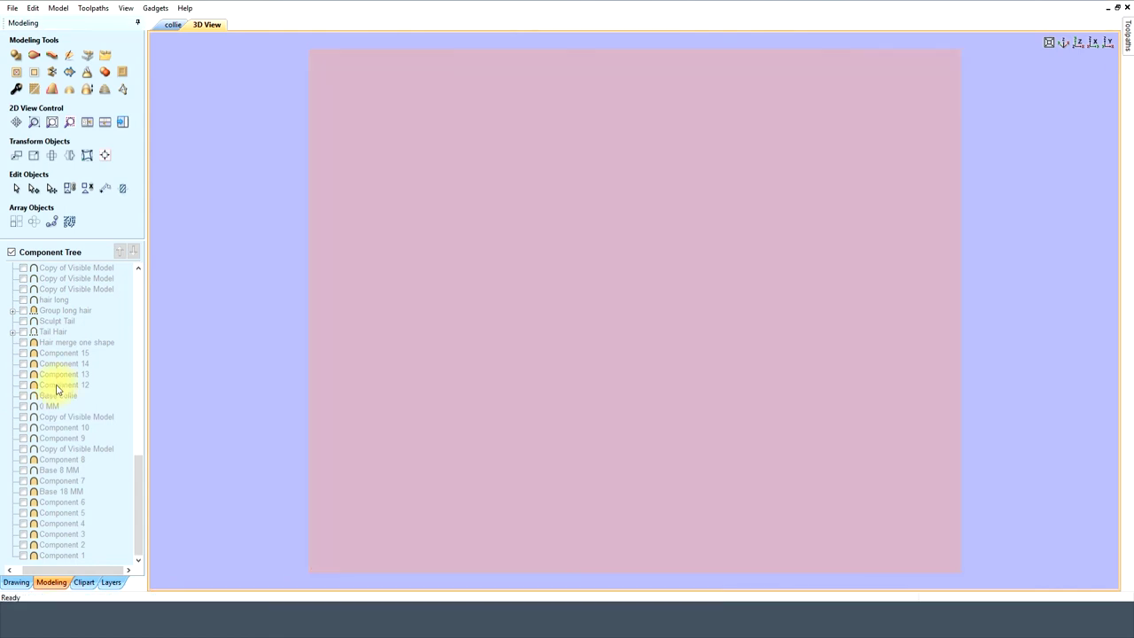
left_click(56, 386)
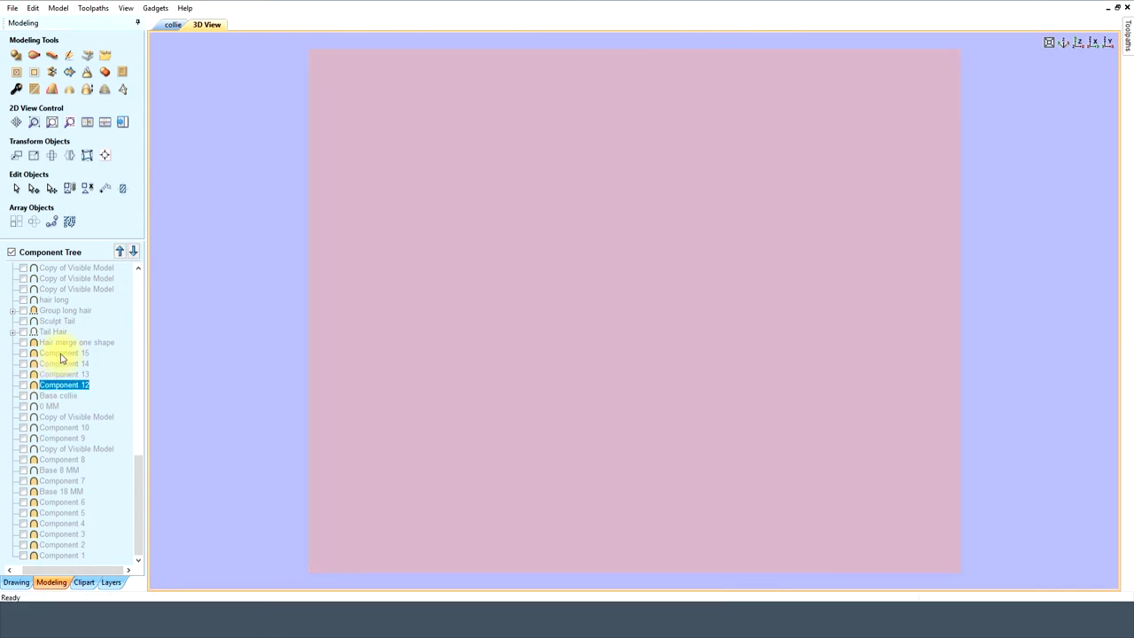
left_click(60, 353, "shift")
left_click(23, 354)
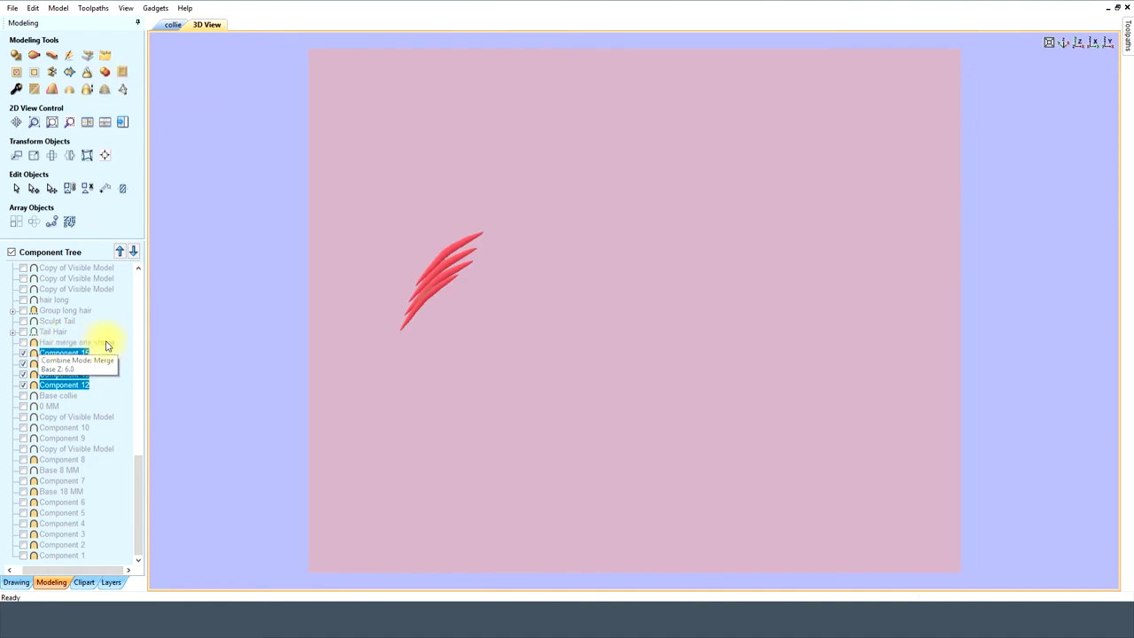
left_click(24, 364)
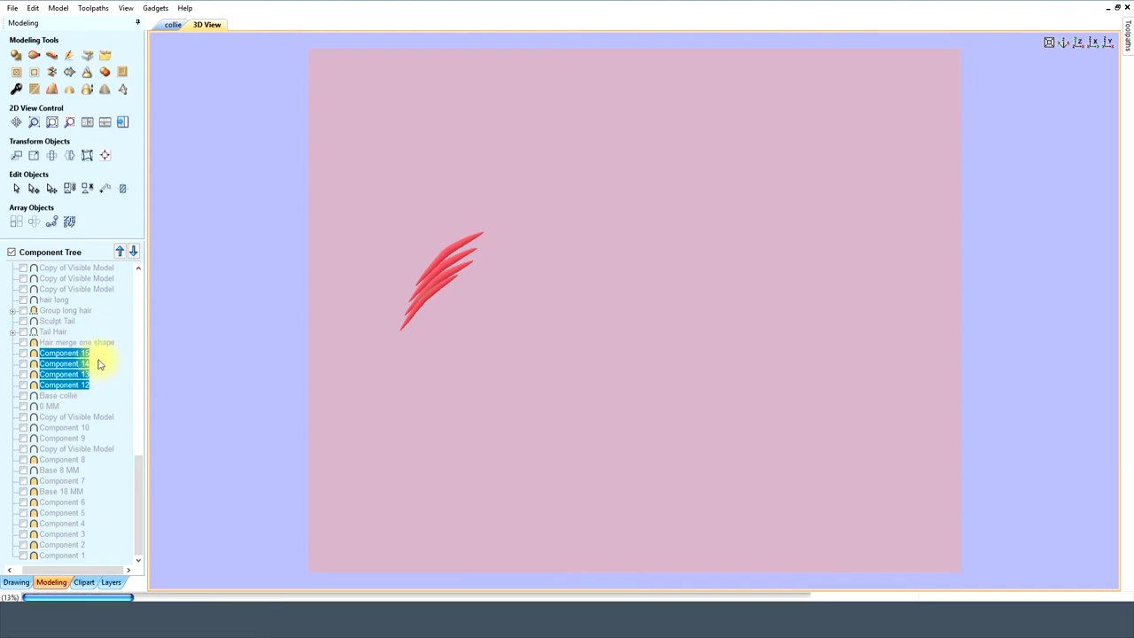
left_click(23, 342)
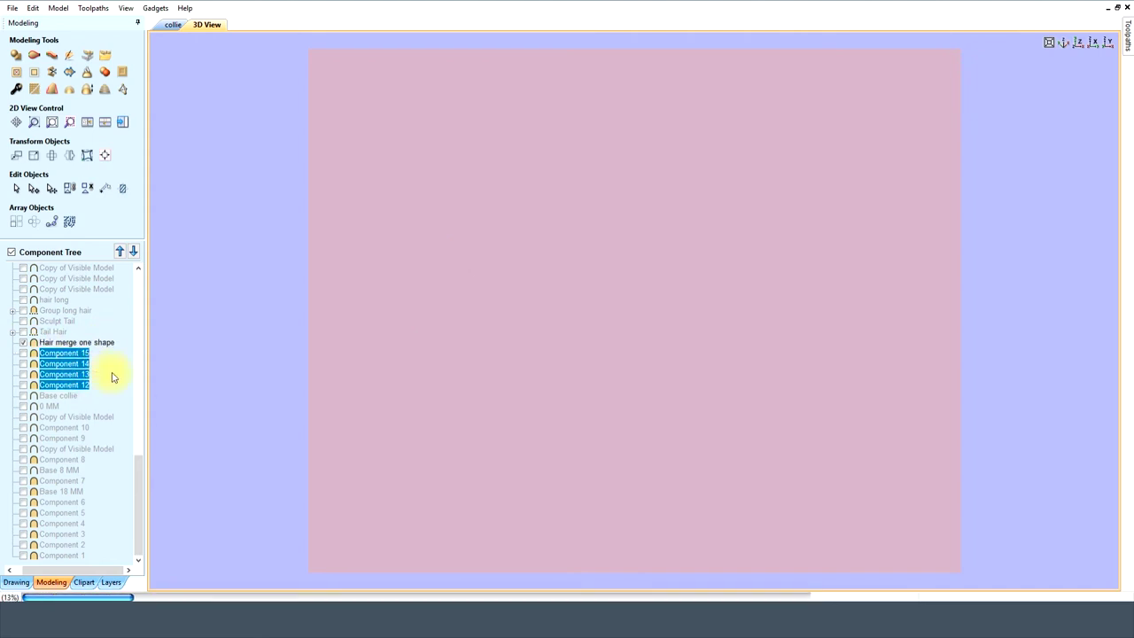